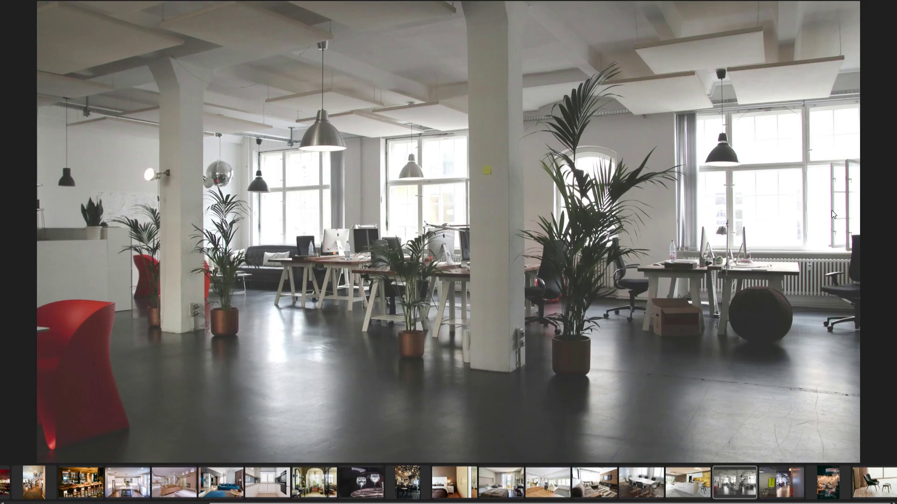
Examine the open-plan office photo up close, from the bright windows to the pendant lamps and plants
scroll(837, 235, up, 5)
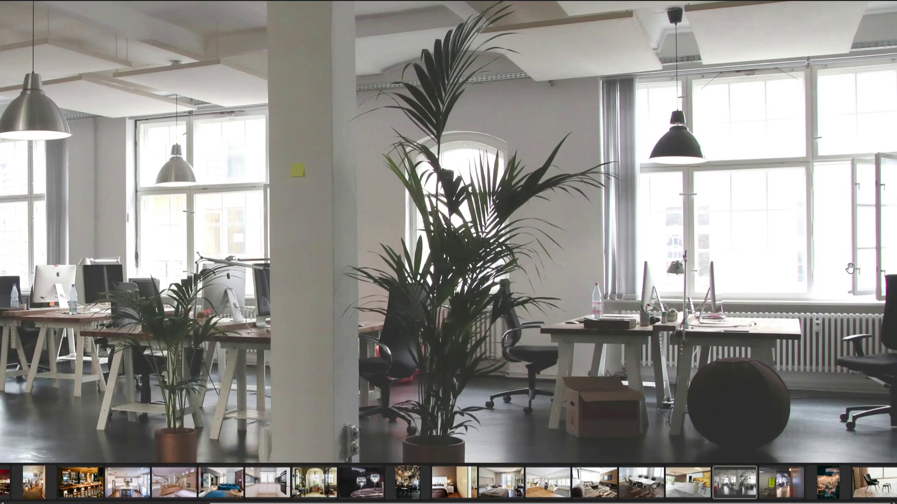
drag(121, 250, 500, 249)
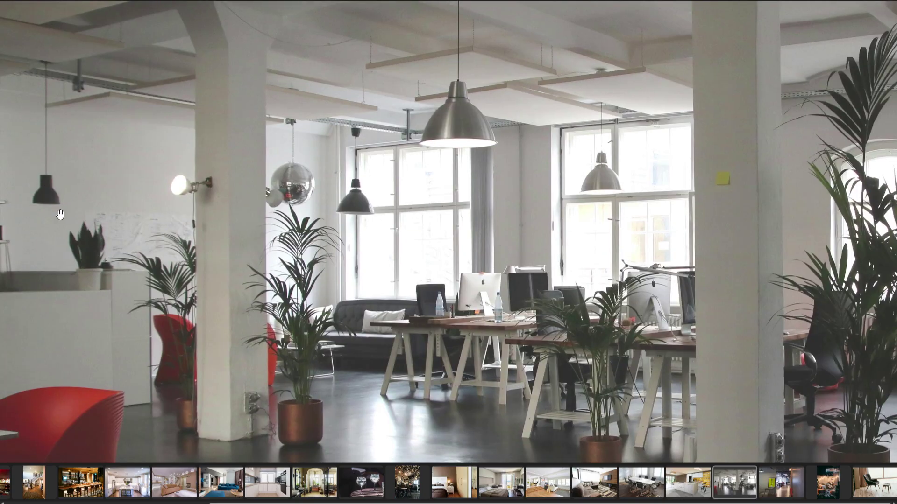
click(424, 260)
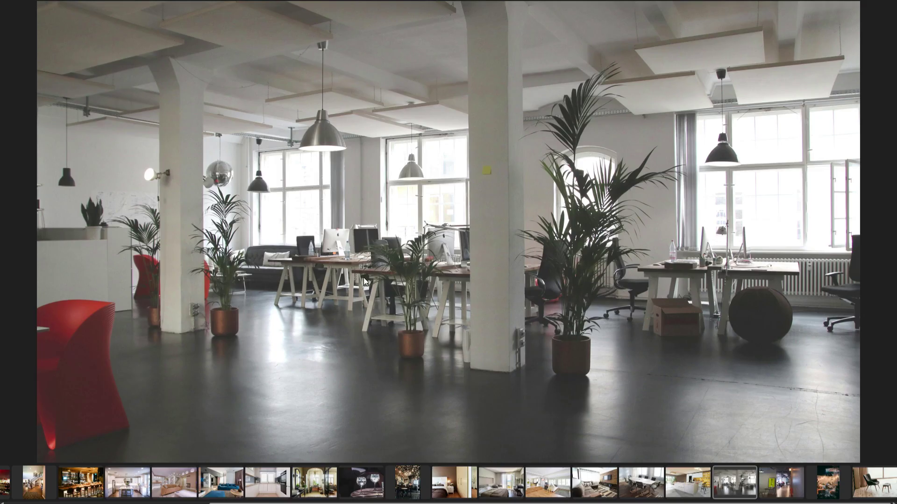
Review the light and local contrast in the kitchen, living room and bathroom reference photos
click(135, 487)
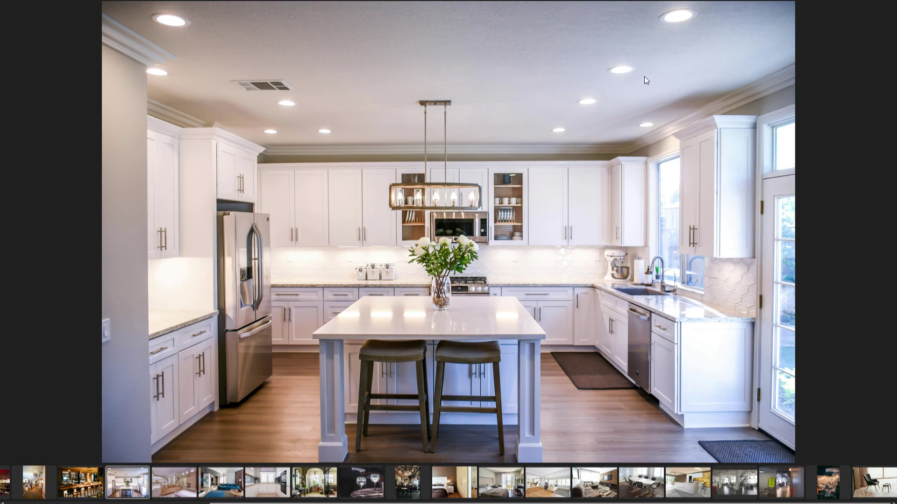
click(176, 482)
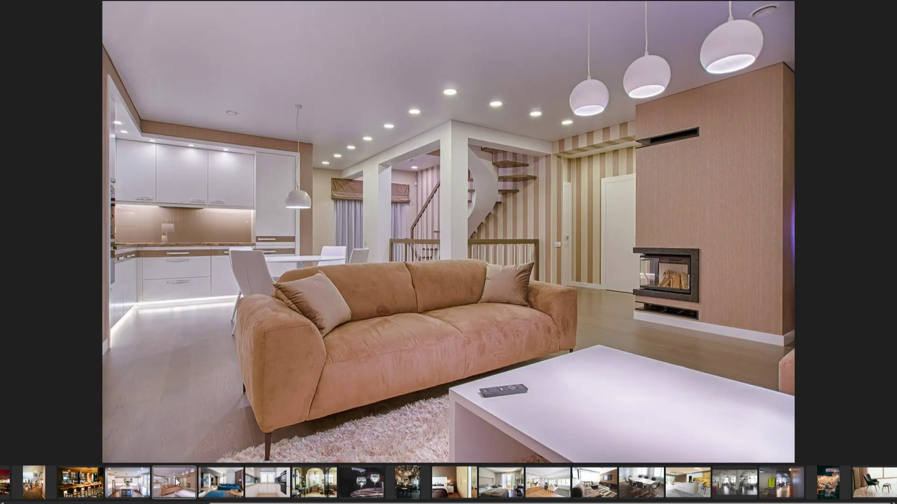
click(228, 489)
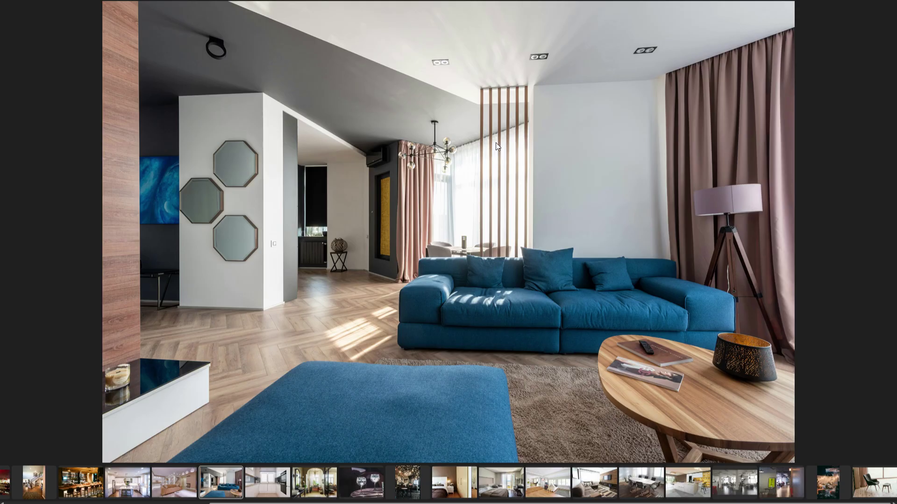
click(268, 490)
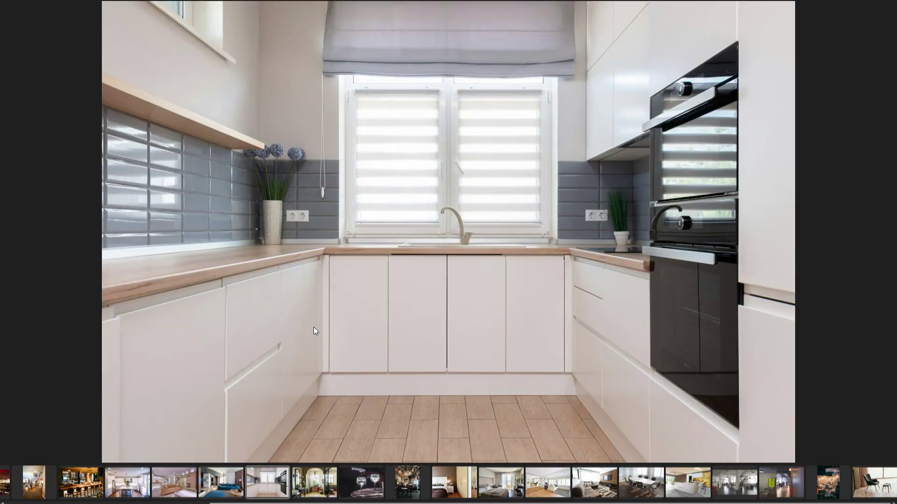
click(312, 487)
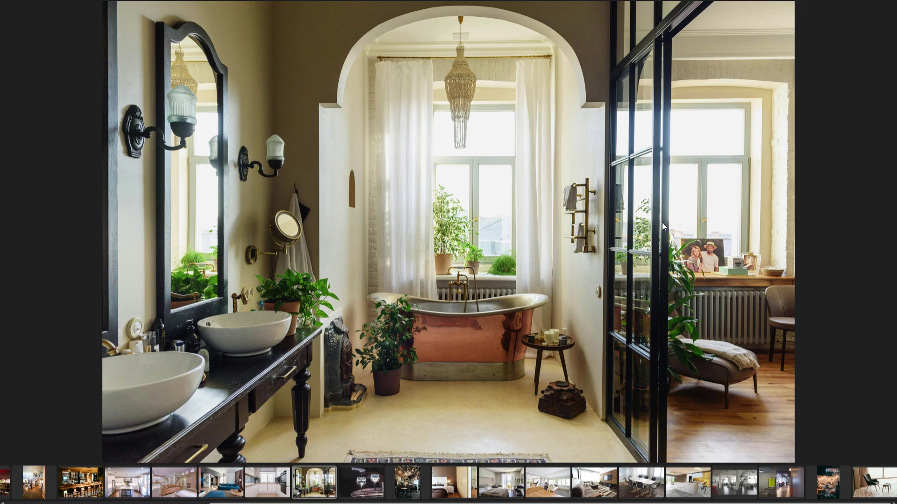
Compare the lighting in the photos of the drinking glasses, café, bedrooms and lounges
click(354, 489)
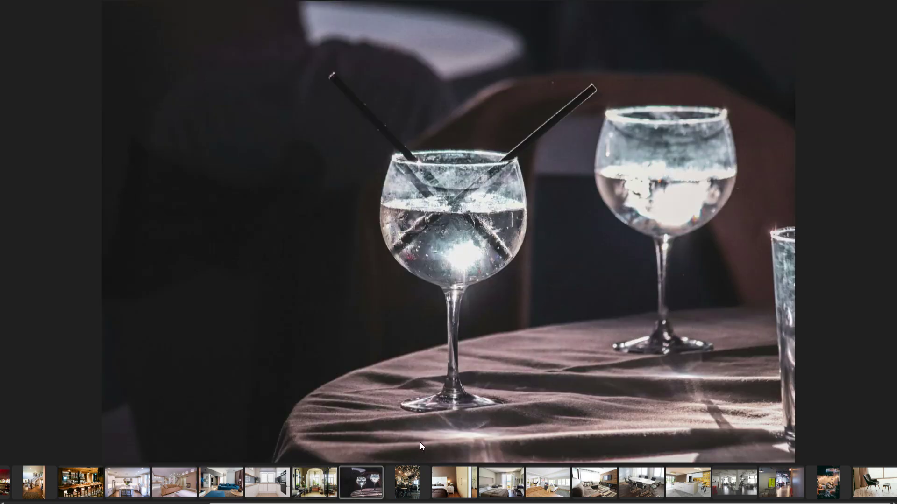
click(407, 482)
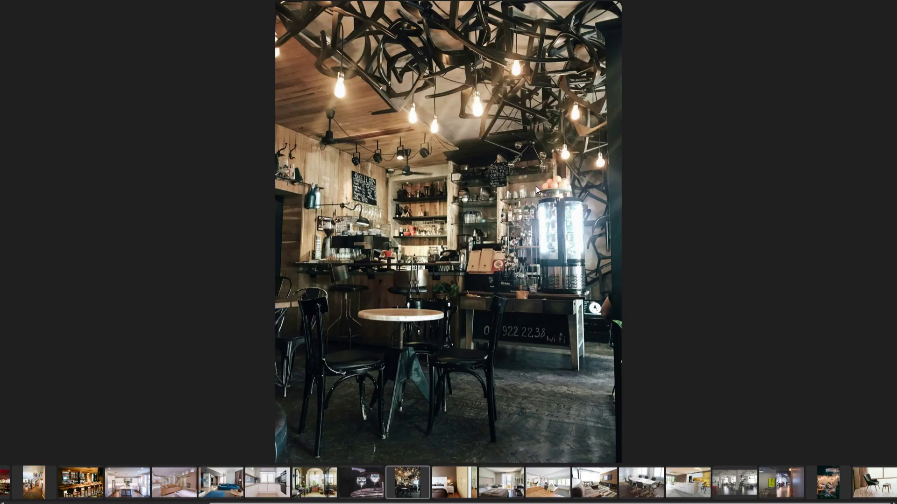
click(443, 490)
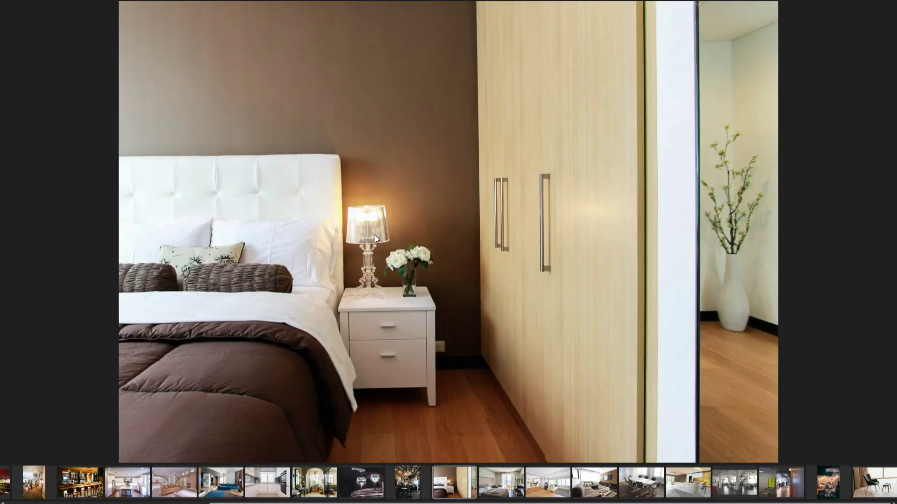
click(499, 491)
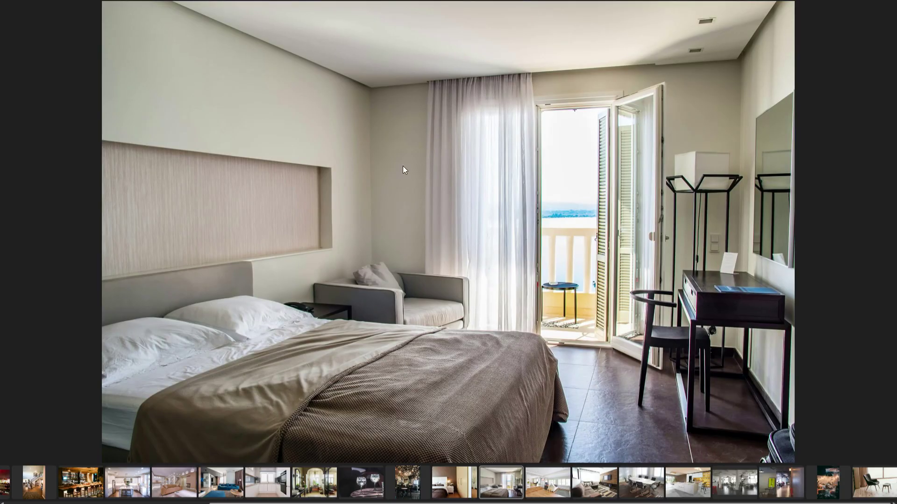
click(562, 484)
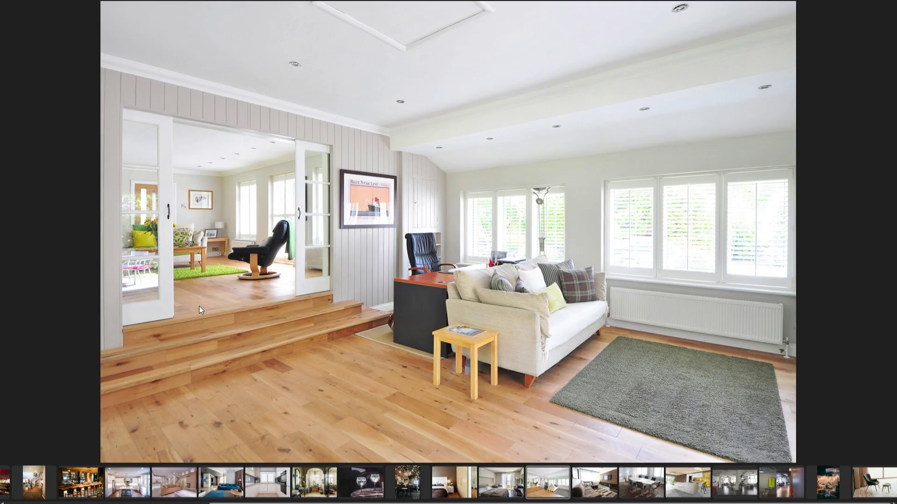
click(590, 490)
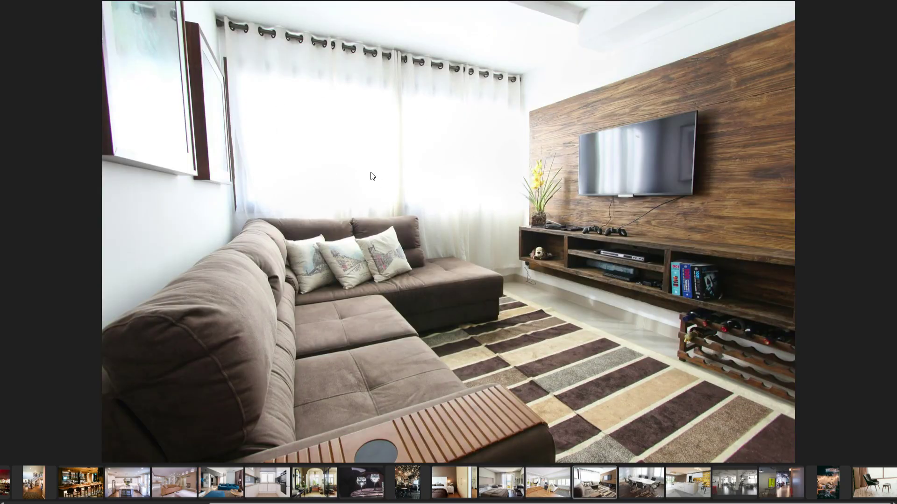
Study the light around windows and lamps in the meeting room, island kitchen, office corridor and armchair photos
key(Right)
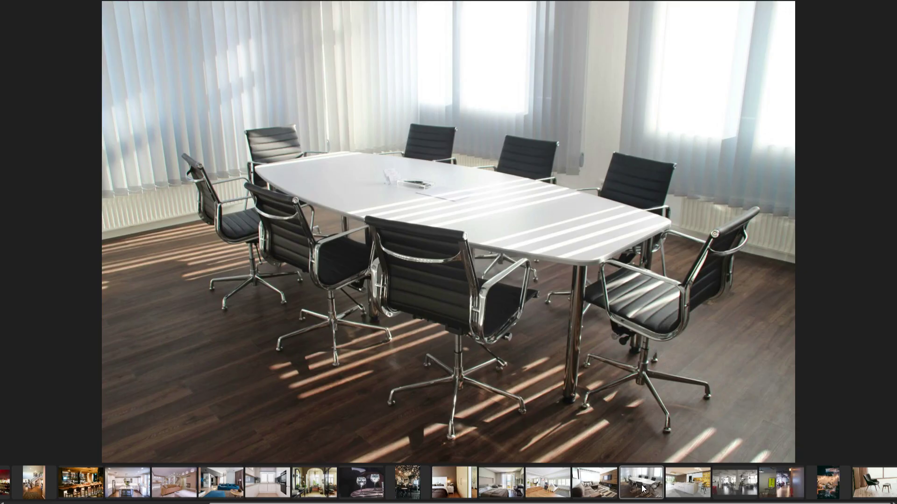
click(680, 484)
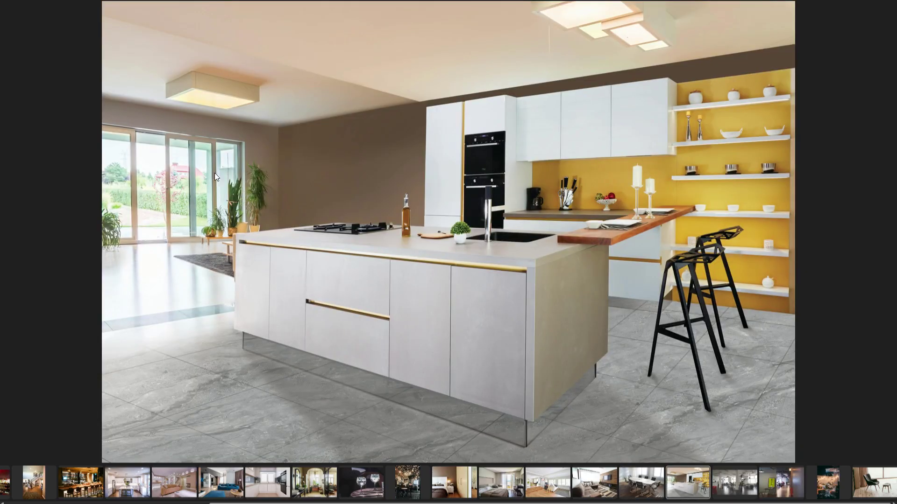
click(774, 492)
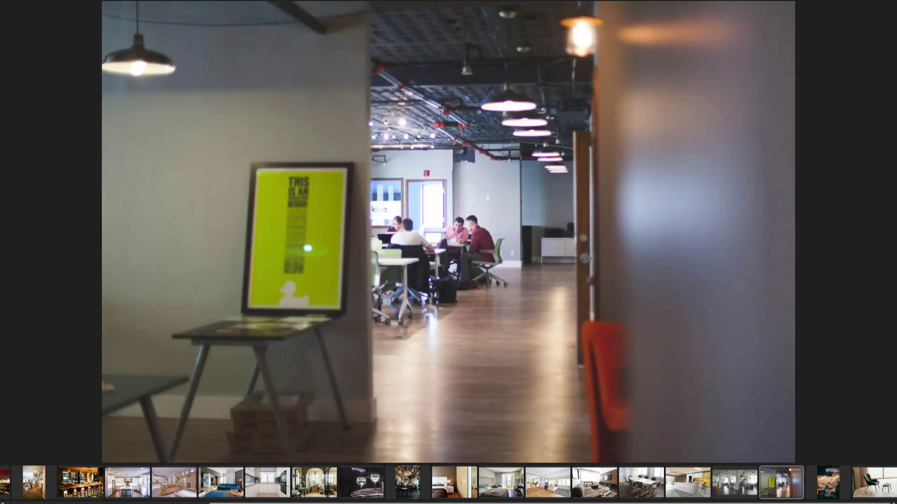
click(835, 490)
click(869, 487)
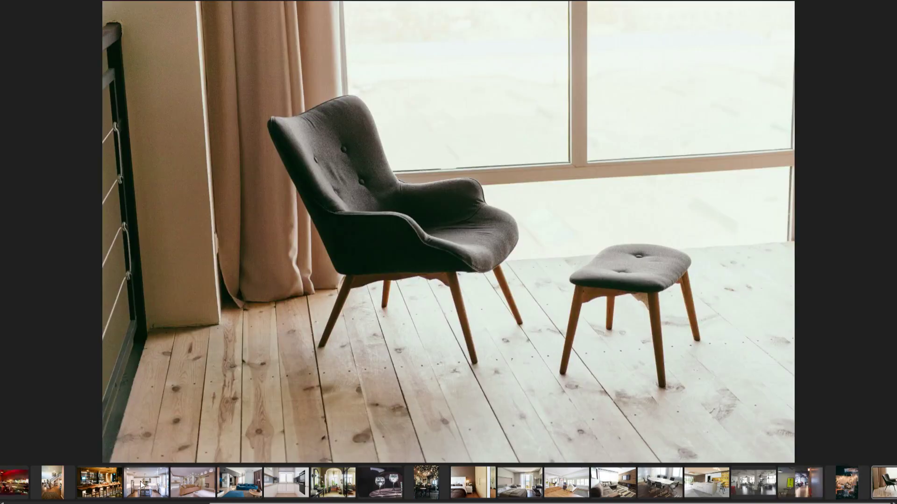
Examine the contrast around light sources in the candle, dining room, green sofa and bar photos
click(20, 482)
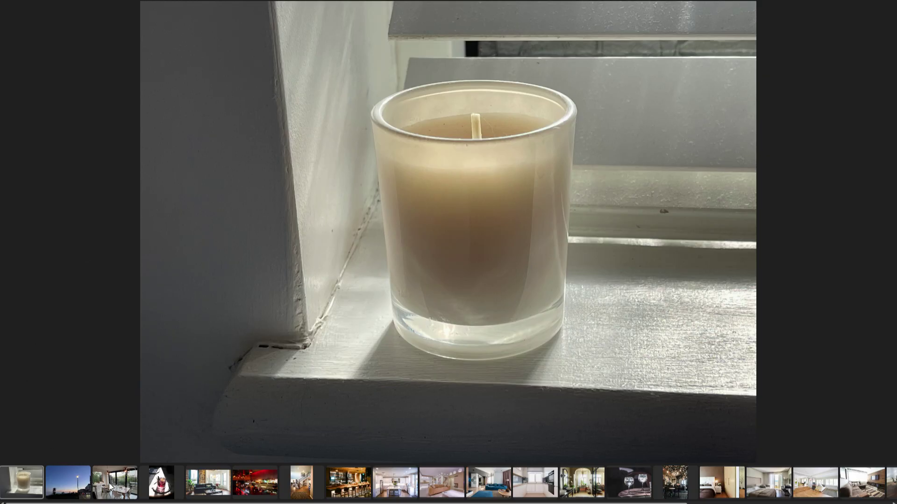
click(128, 471)
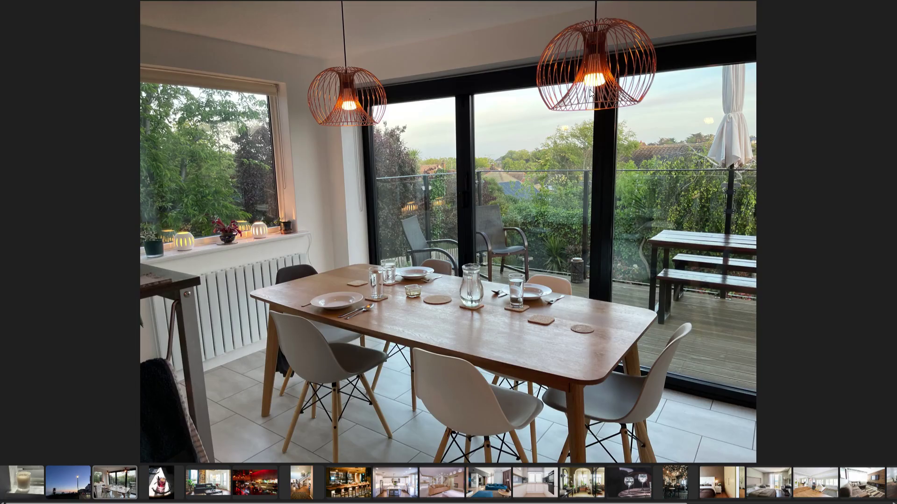
click(216, 490)
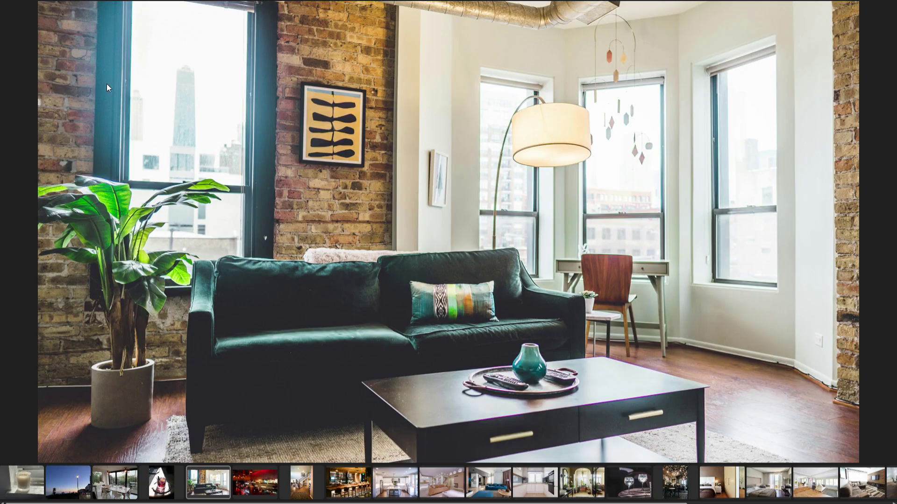
key(Right)
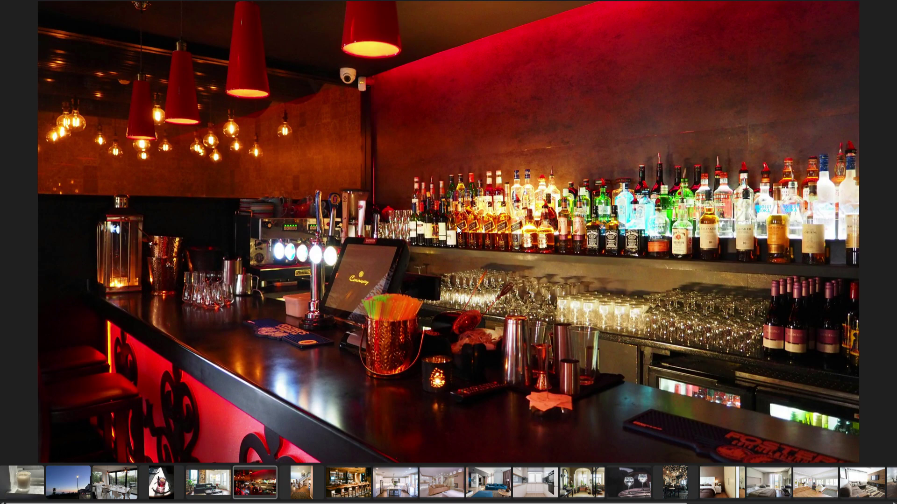
click(351, 489)
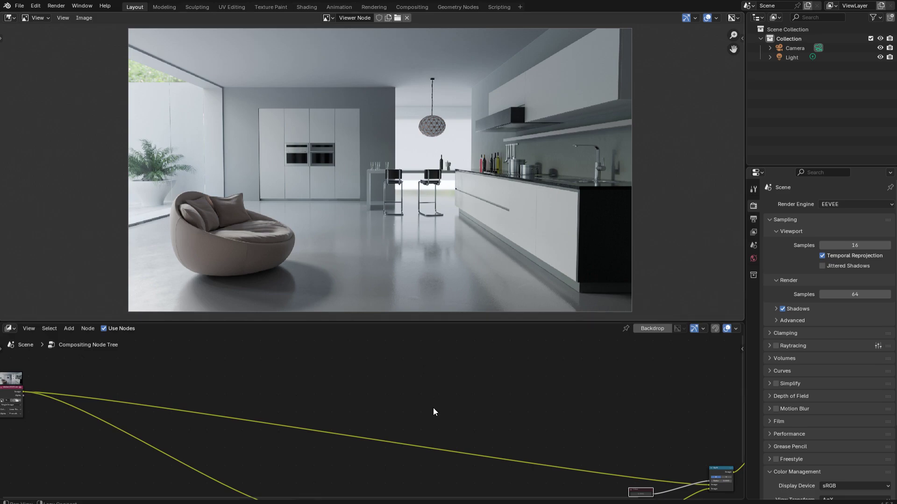
mouse_move(422, 372)
mouse_down()
mouse_move(416, 357)
mouse_move(414, 371)
mouse_move(416, 364)
mouse_up()
scroll(417, 394, right, 8)
scroll(515, 450, up, 2)
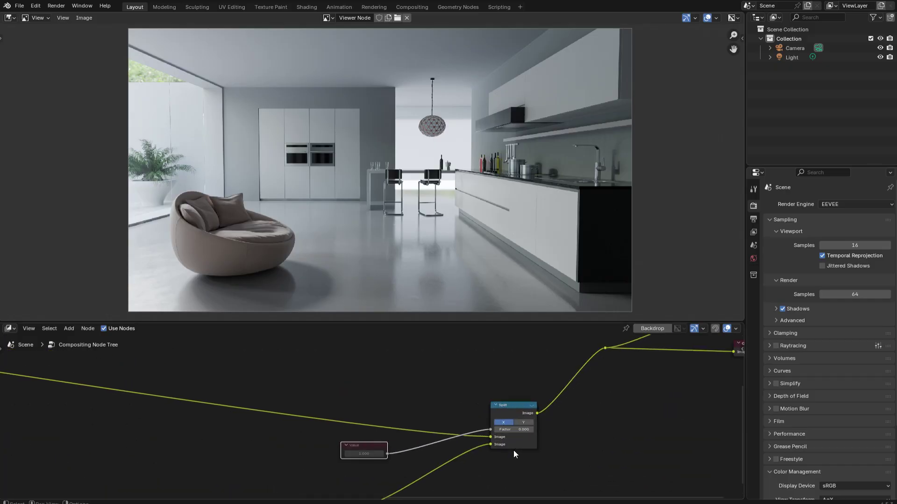
scroll(514, 450, down, 3)
scroll(467, 399, left, 5)
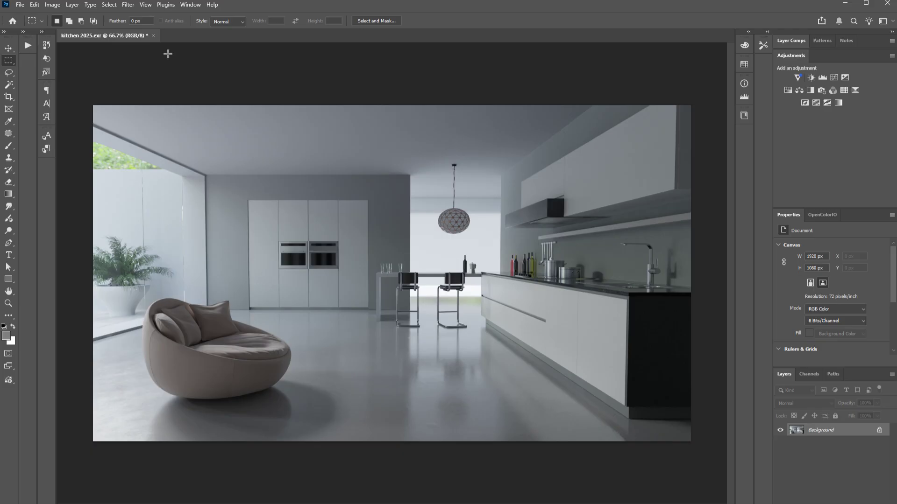
In Photoshop, apply an Unsharp Mask to the kitchen render with an amount of 20% and a radius of 30 pixels
click(128, 6)
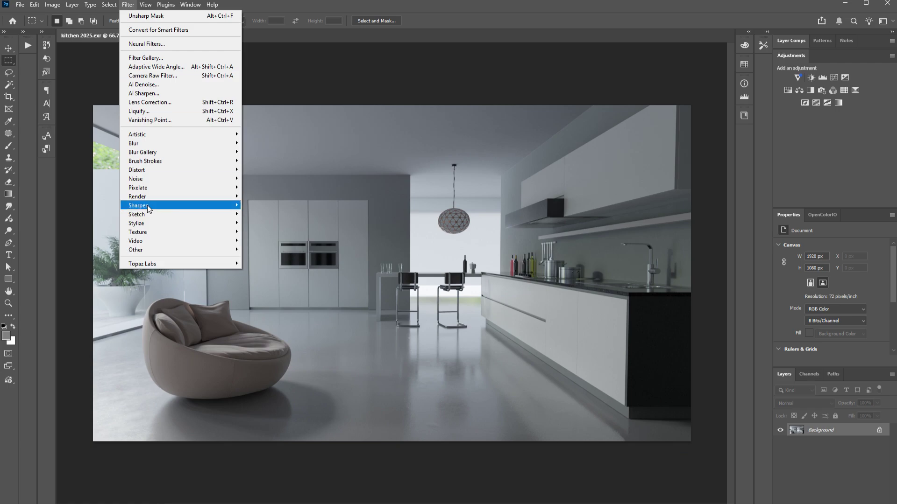
mouse_move(173, 206)
click(266, 243)
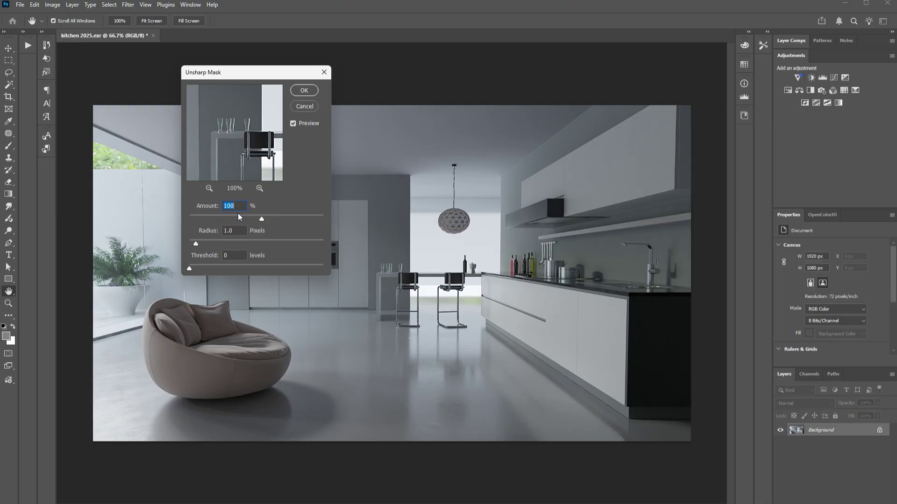
text(20)
key(Tab)
text(30)
click(304, 91)
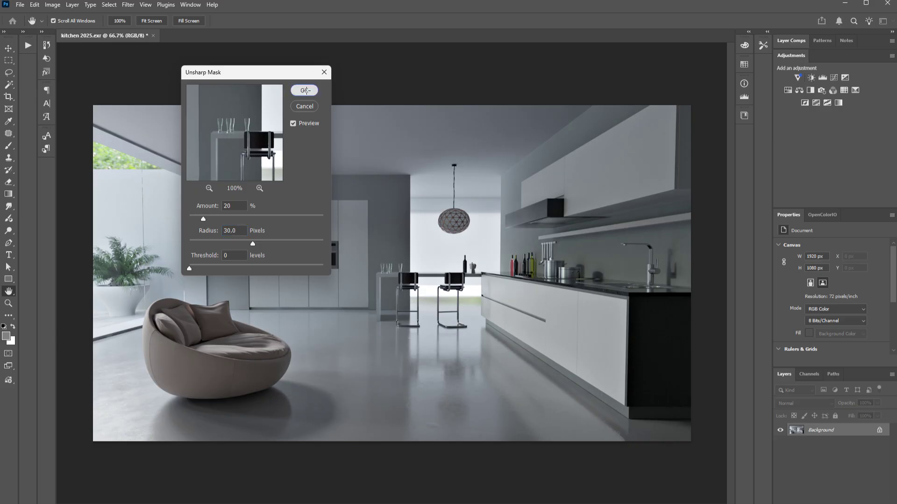
key(m)
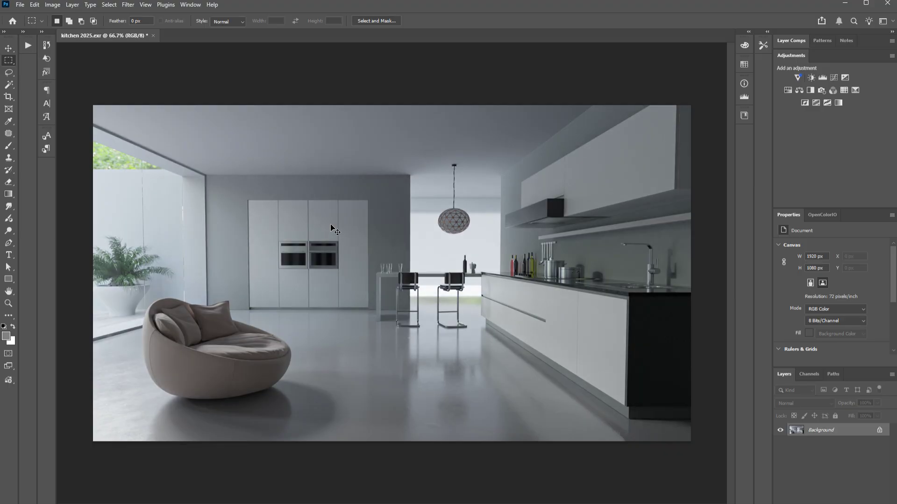
Inspect the effect of the sharpening on the round armchair and its cushions up close
click(251, 355)
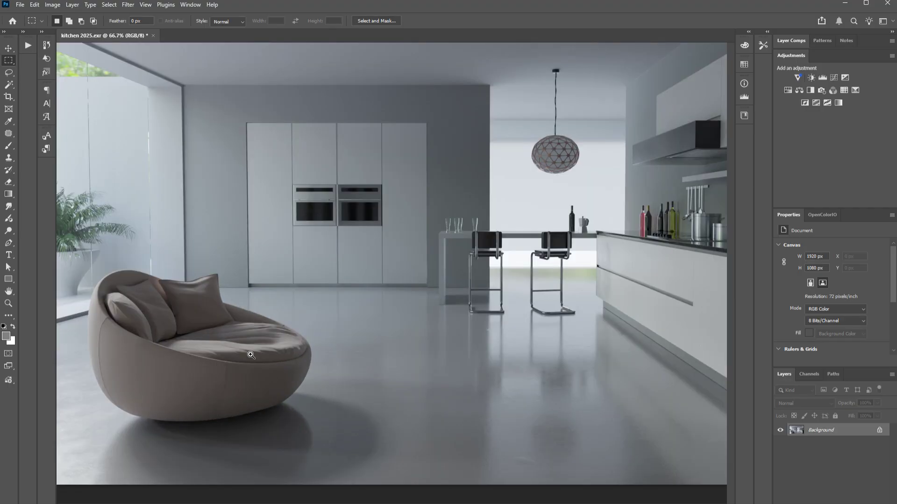
click(251, 355)
drag(266, 344, 436, 310)
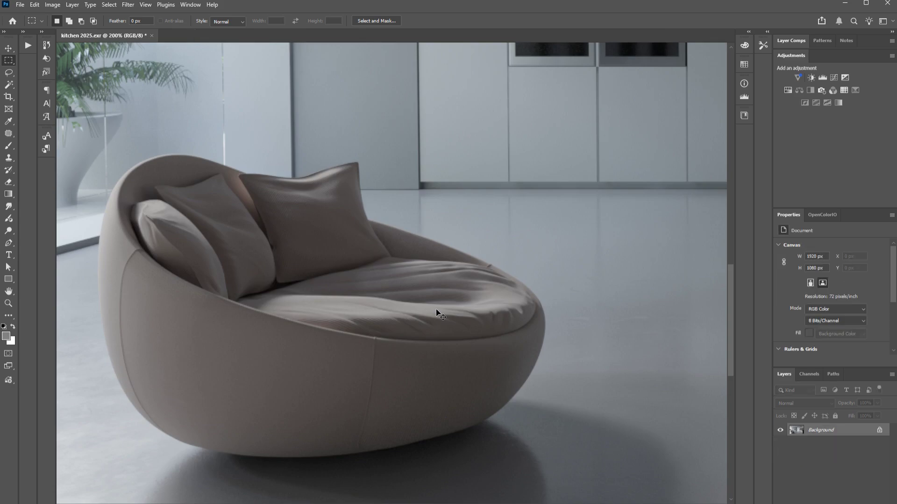
key(ctrl+0)
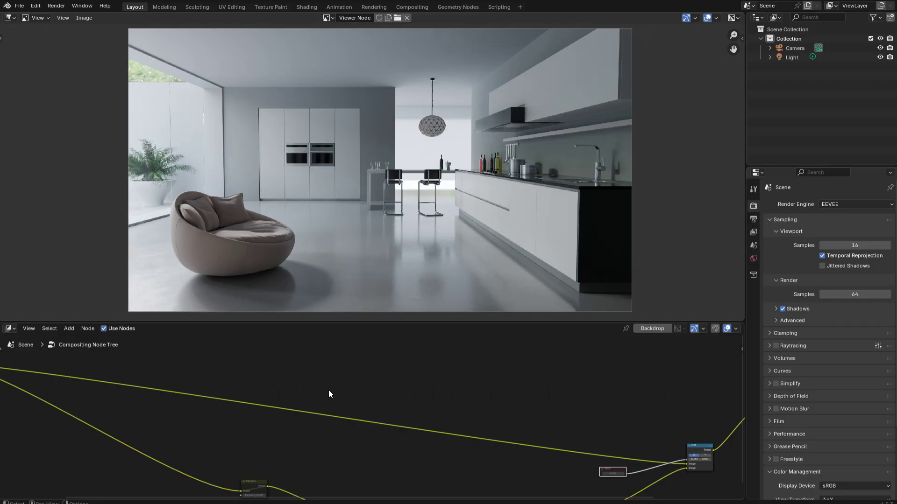
Add the Local Contrast Enahancement group and insert it on the upper link coming out of the image node
drag(230, 369, 343, 384)
key(shift+a)
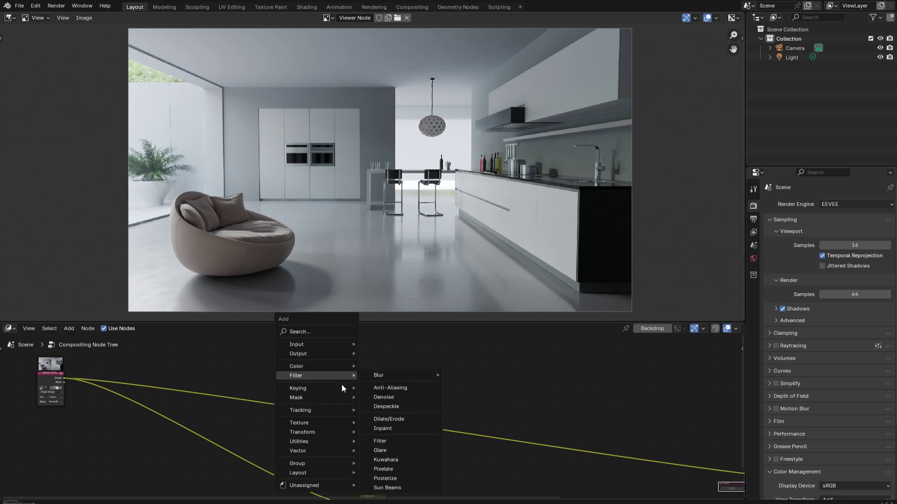
mouse_move(307, 464)
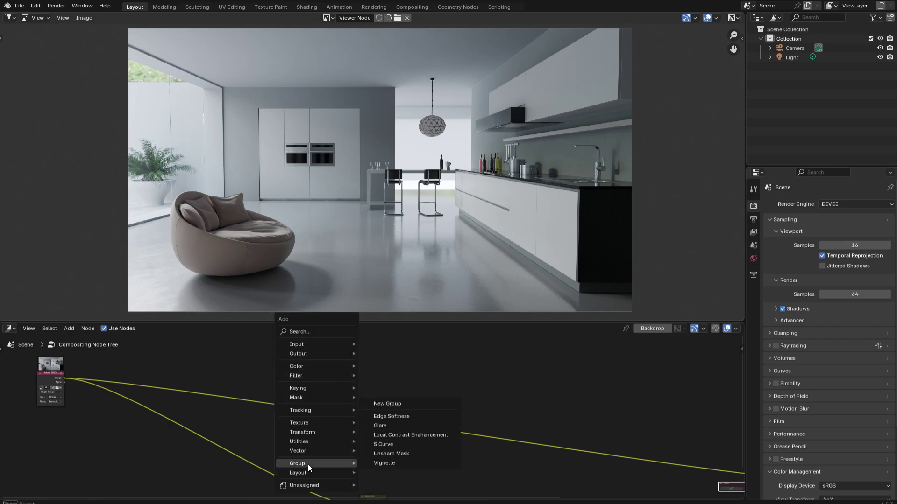
click(400, 433)
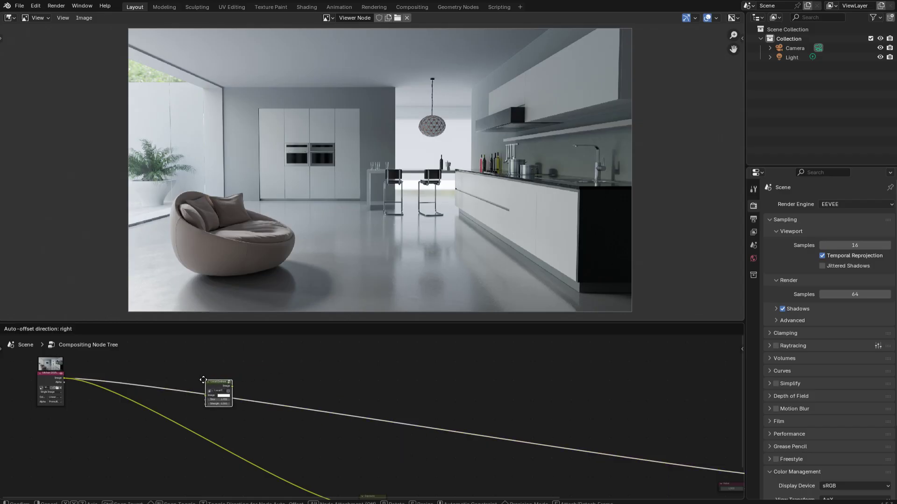
click(203, 380)
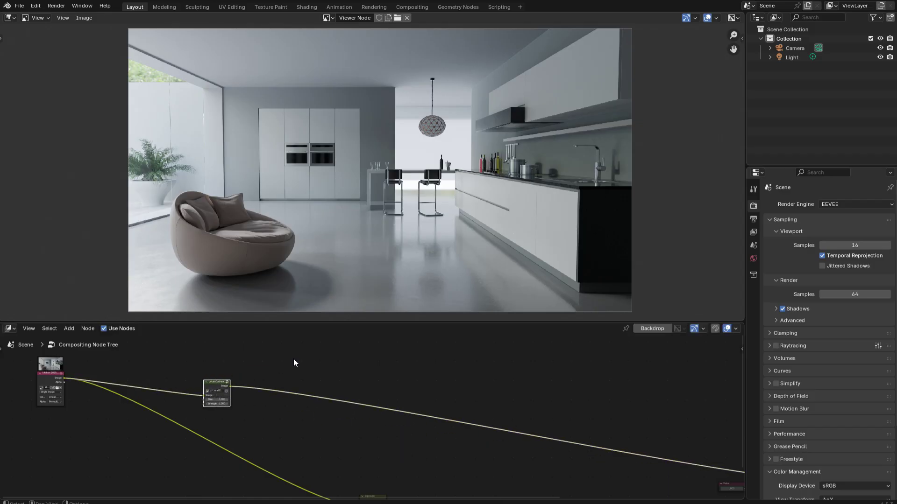
Set the local contrast group's Size to 20 and its Strength to 1.5
scroll(294, 358, up, 5)
drag(371, 426, 378, 424)
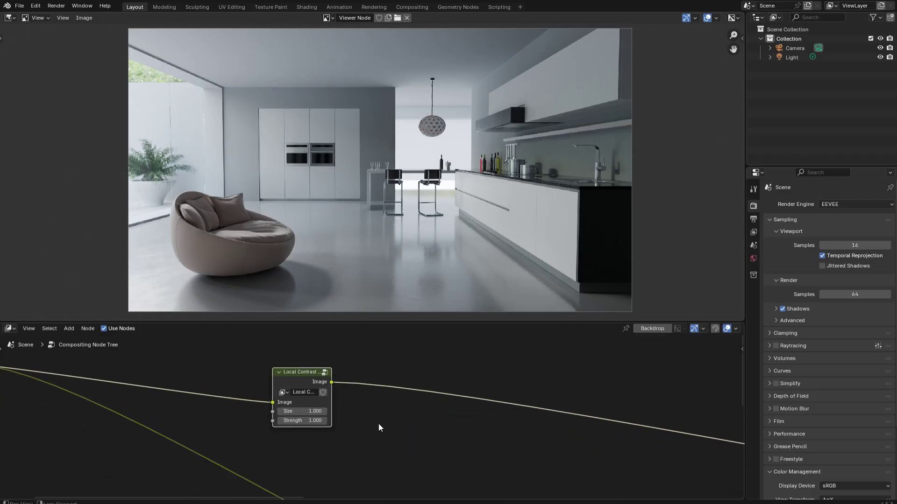
click(317, 412)
text(20)
key(Return)
click(303, 422)
text(1.5)
key(Return)
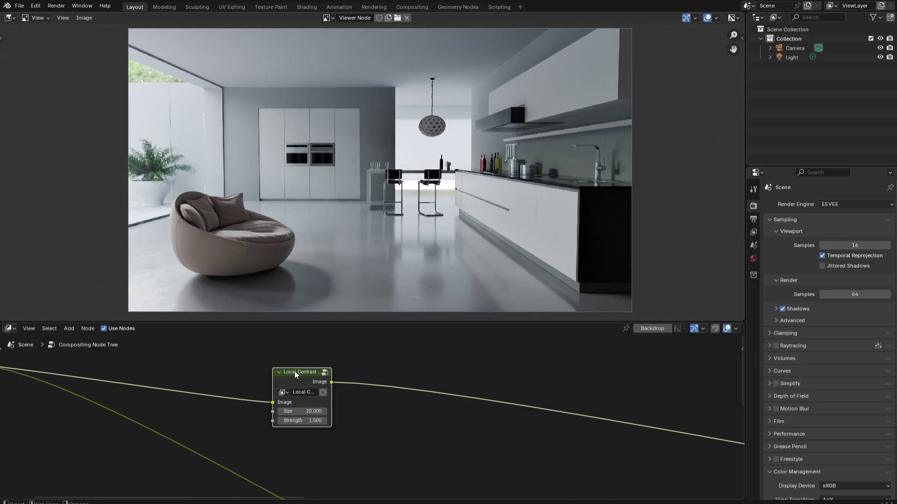
Mute and unmute the local contrast group repeatedly to compare the render with and without it
key(m)
key(m)
key(m)
key(m)
Insert an Exposure node between the image node and the local contrast group, with an exposure of 0.3
key(shift+a)
text(expo)
key(Return)
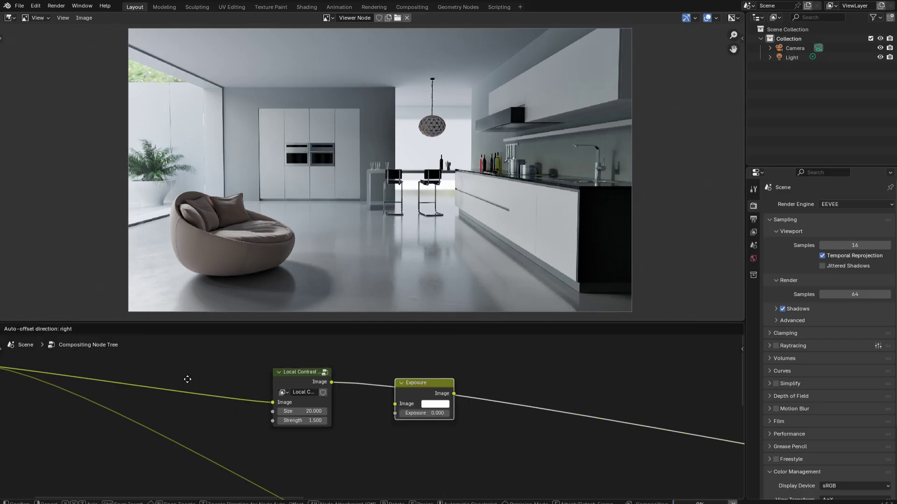
click(168, 369)
click(195, 404)
text(0.3)
key(Return)
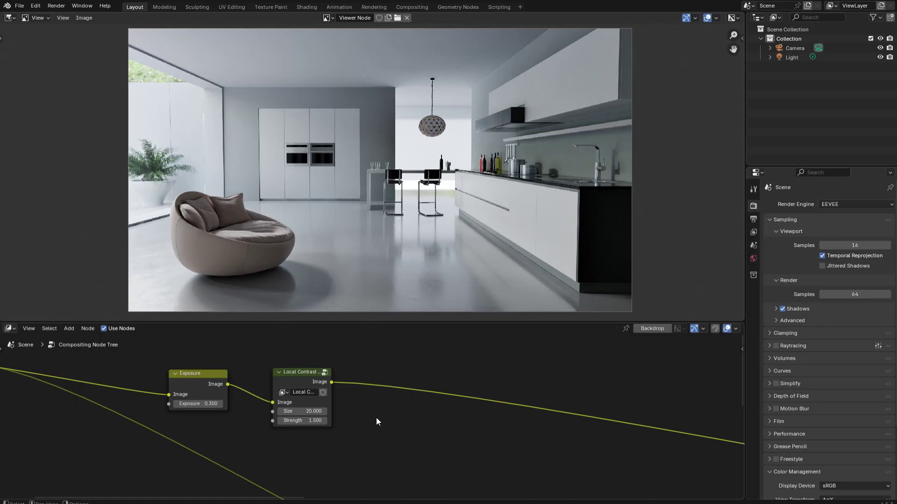
Insert the S Curve group after the local contrast group and feed the local contrast image into both of its Value inputs
key(shift+a)
mouse_move(378, 418)
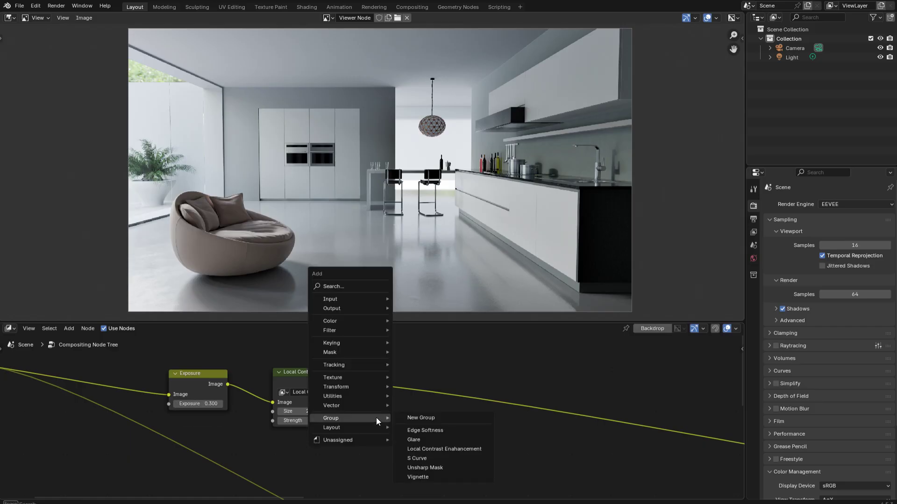
click(421, 458)
click(382, 369)
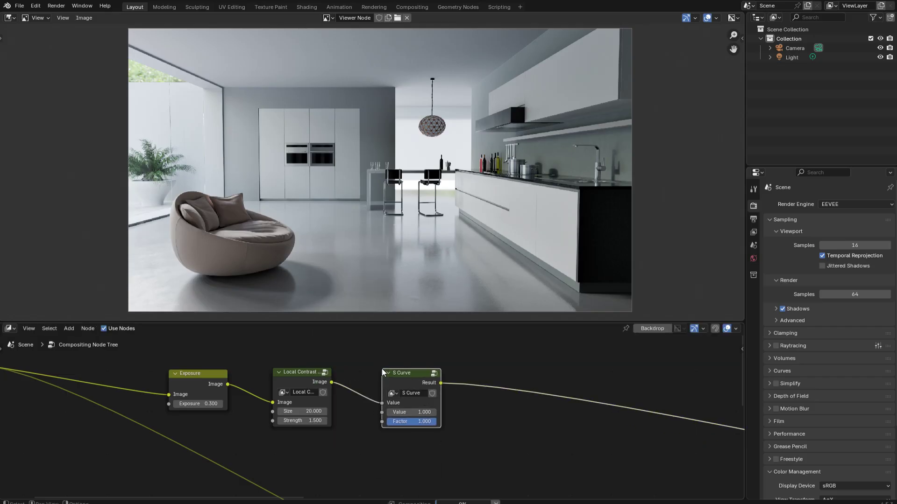
drag(335, 382, 348, 408)
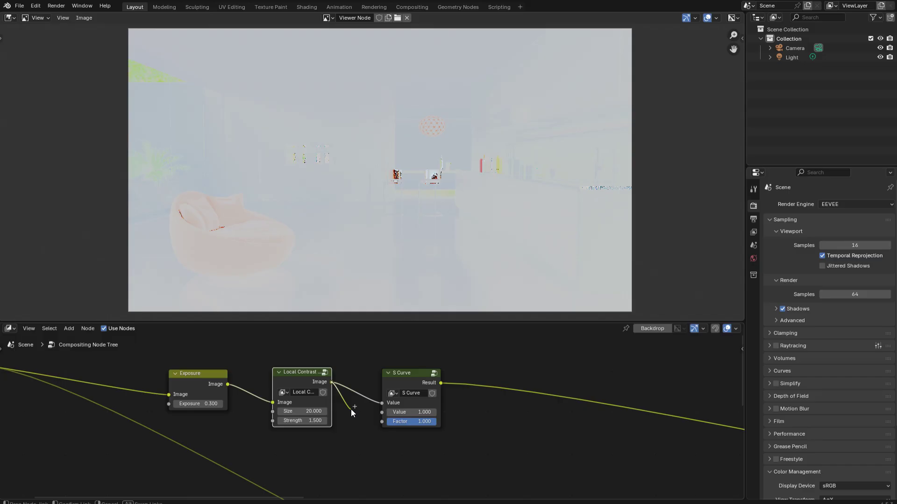
drag(352, 409, 382, 412)
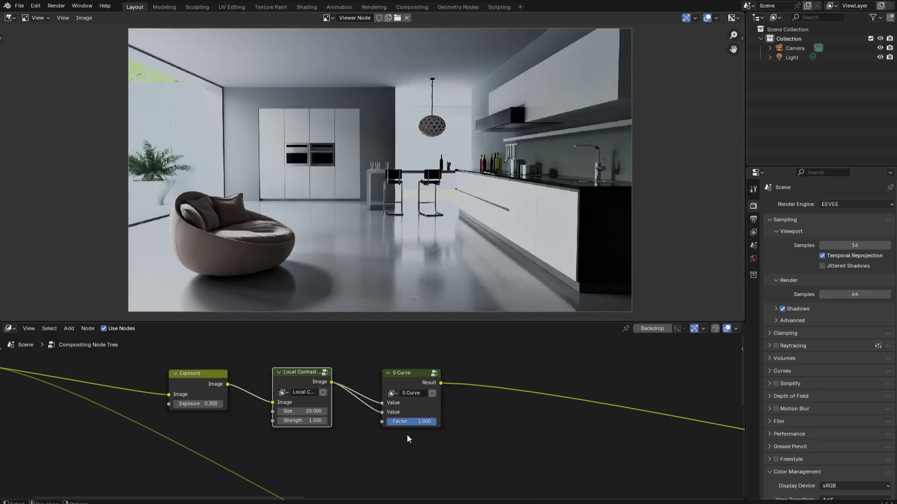
Set the S Curve factor to 0.3 and compare the render with the group muted and unmuted
click(400, 422)
text(0.3)
key(Return)
click(413, 378)
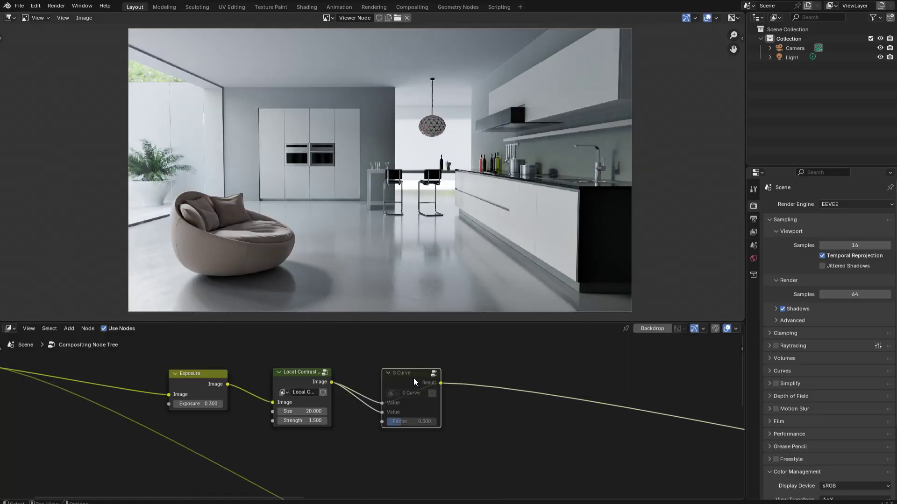
key(m)
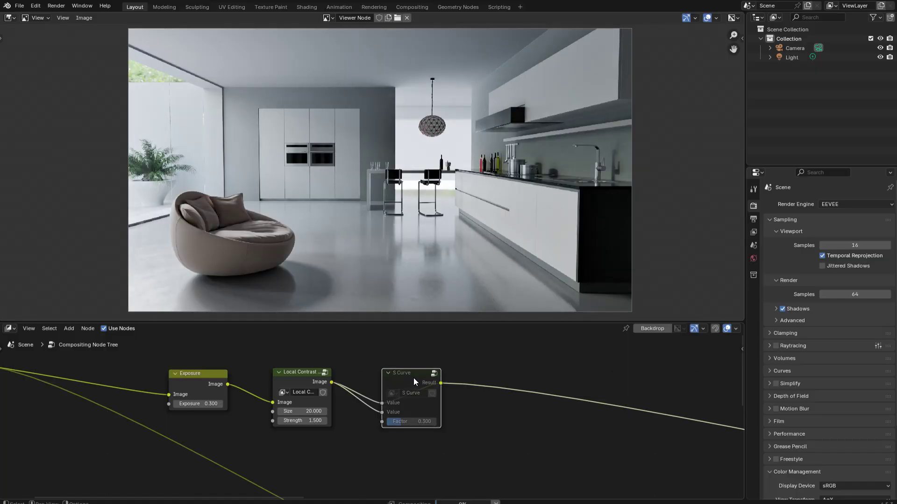
key(m)
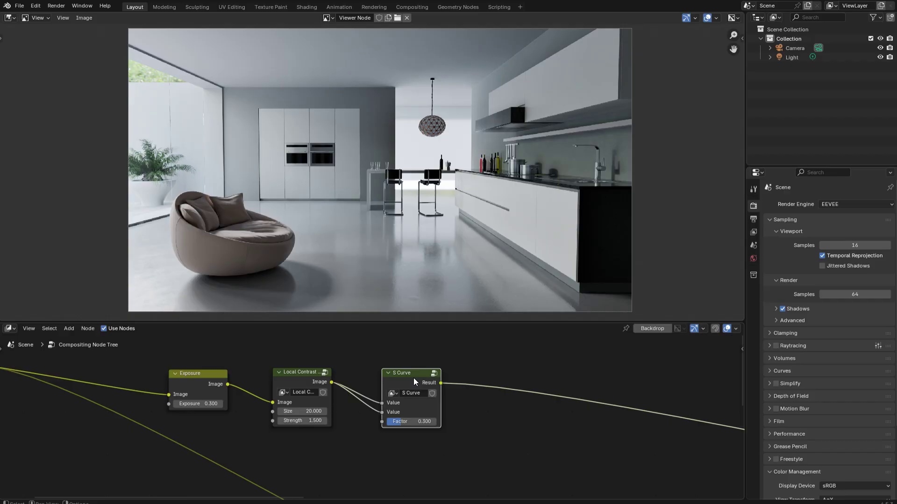
Set the Exposure node to 0.5 and the S Curve factor to 0.4
mouse_move(189, 405)
mouse_down()
mouse_move(201, 404)
mouse_move(192, 404)
mouse_up()
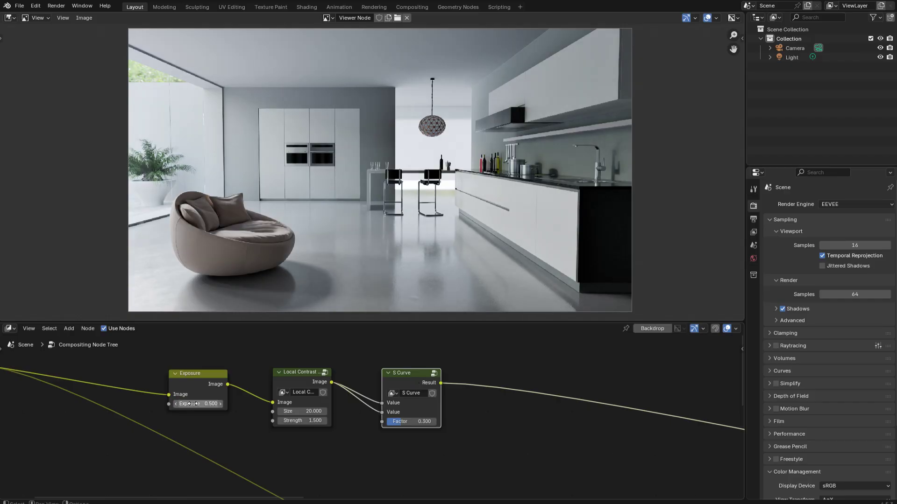
click(408, 421)
text(0.4)
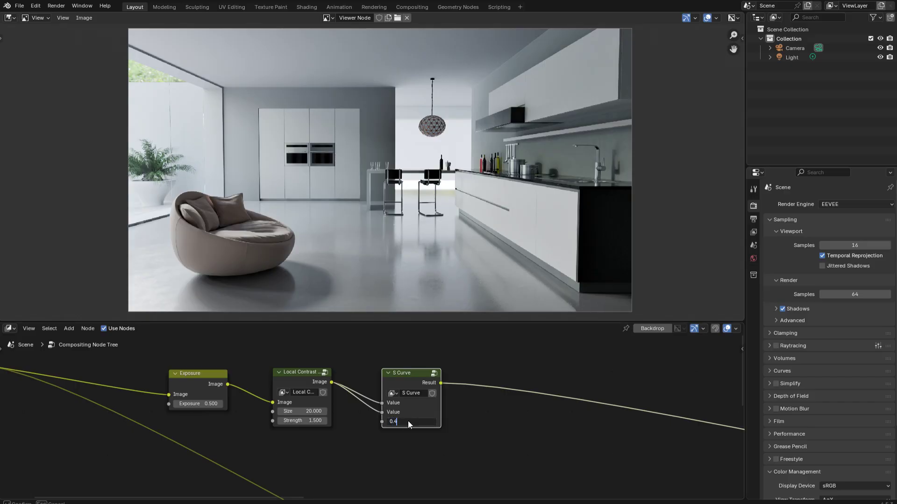
key(Return)
Examine the float curve and mix setup inside the S Curve group, and return to the main node tree
key(Tab)
key(Home)
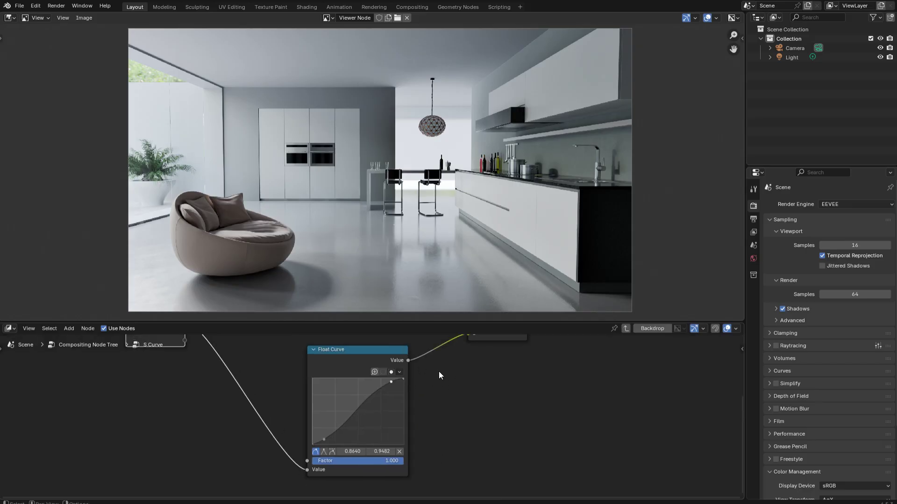
drag(480, 405, 478, 448)
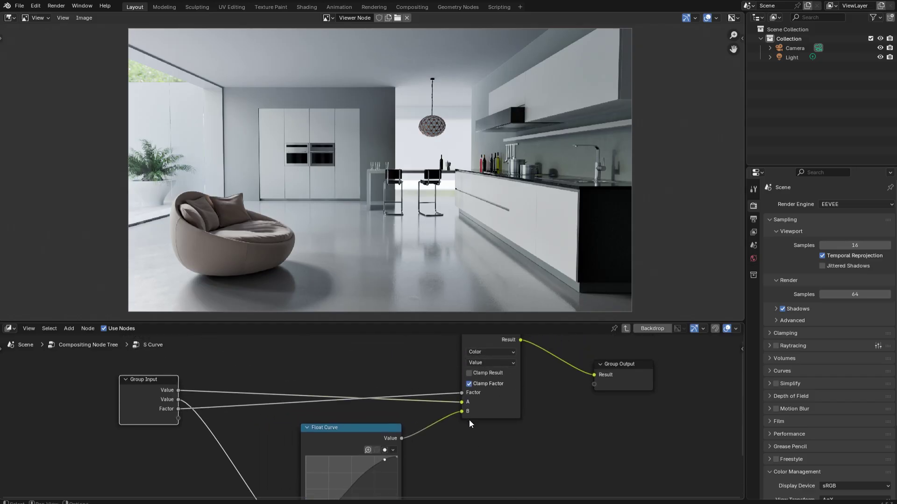
drag(467, 462, 476, 392)
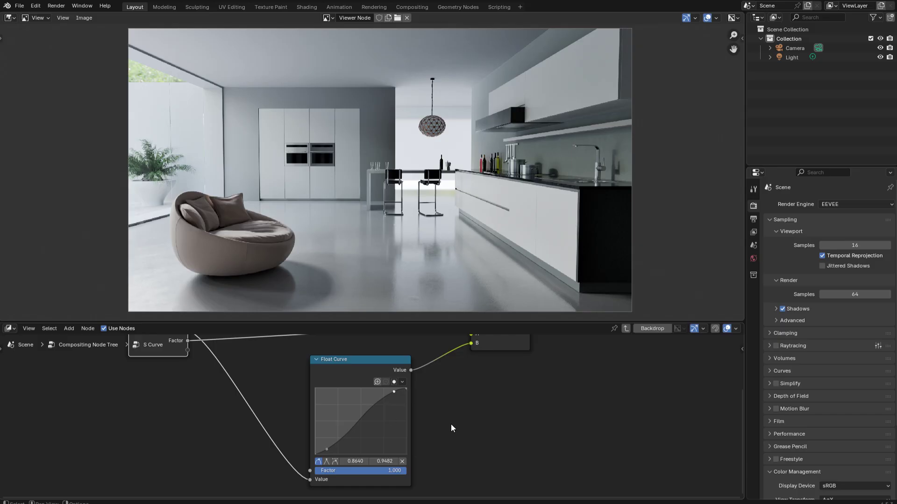
key(Tab)
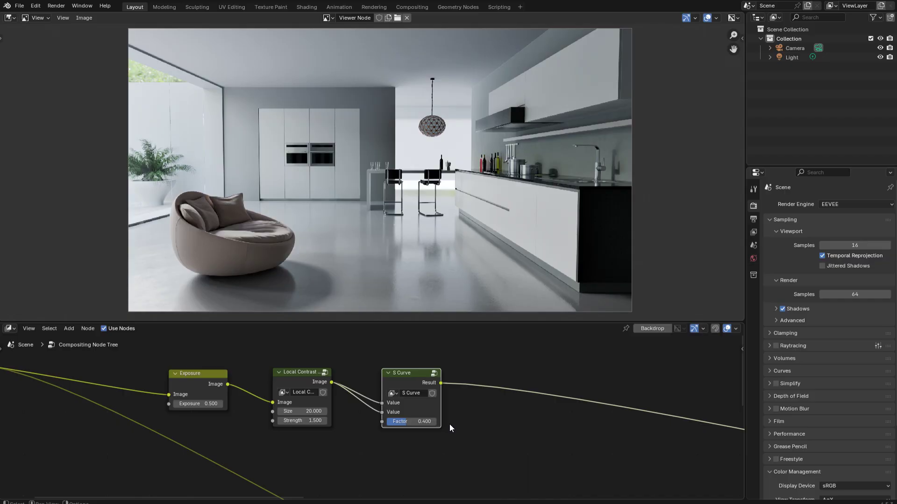
Add the Glare group and insert it on the link right after the S Curve group
key(shift+a)
mouse_move(449, 424)
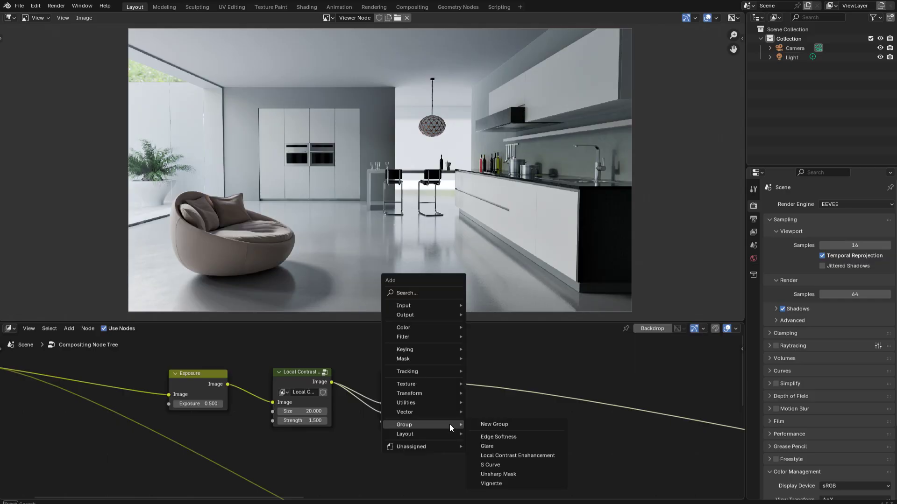
click(494, 447)
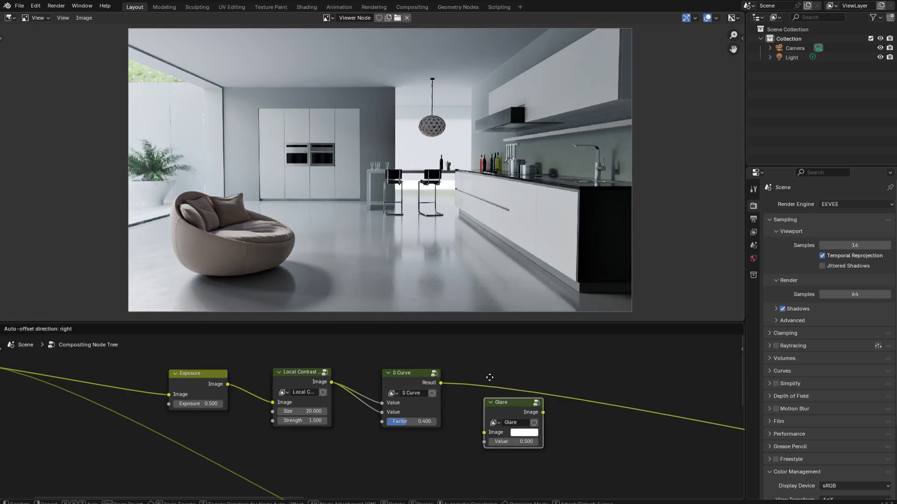
click(492, 377)
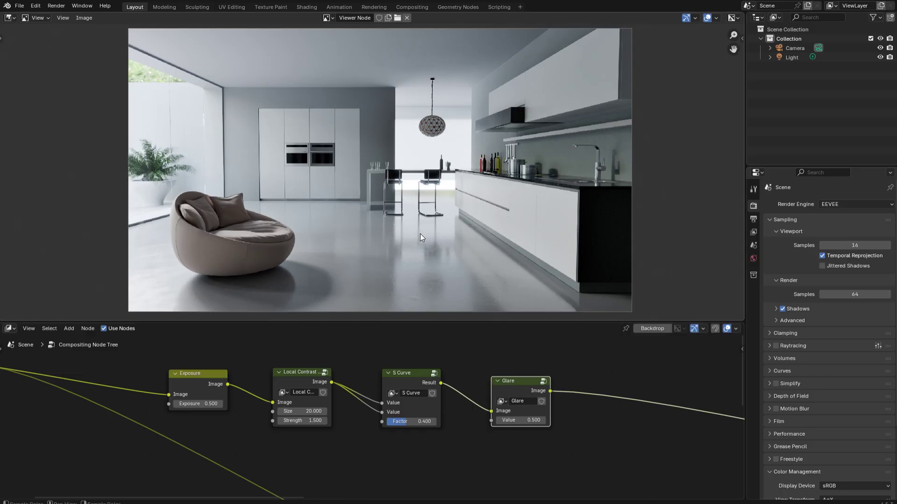
Compare the bright window and bar chairs up close with the Glare group muted and unmuted
scroll(434, 162, up, 3)
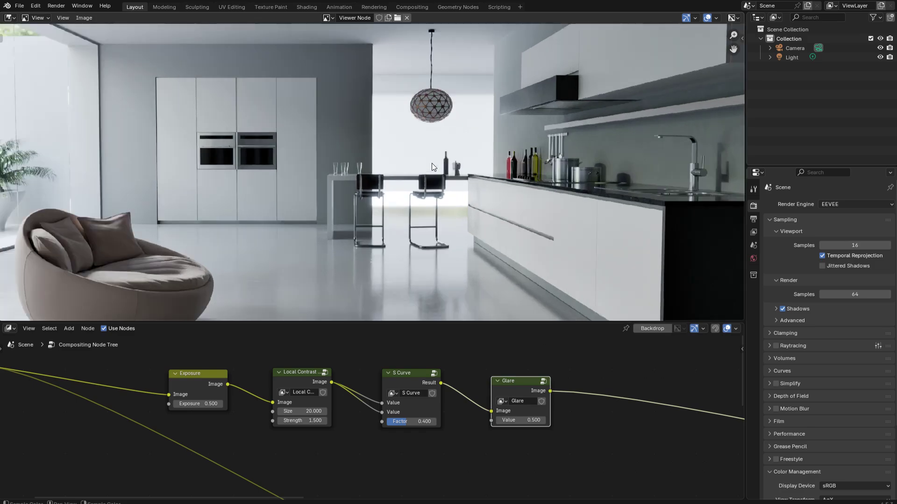
key(m)
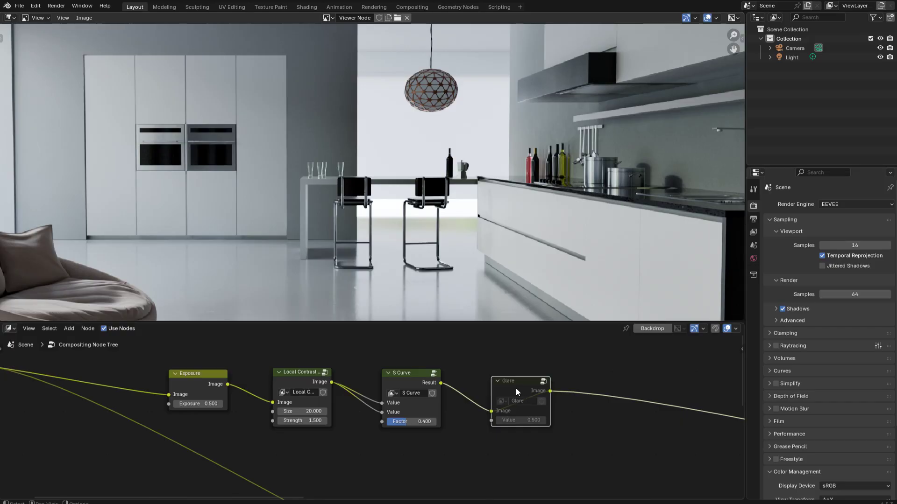
key(m)
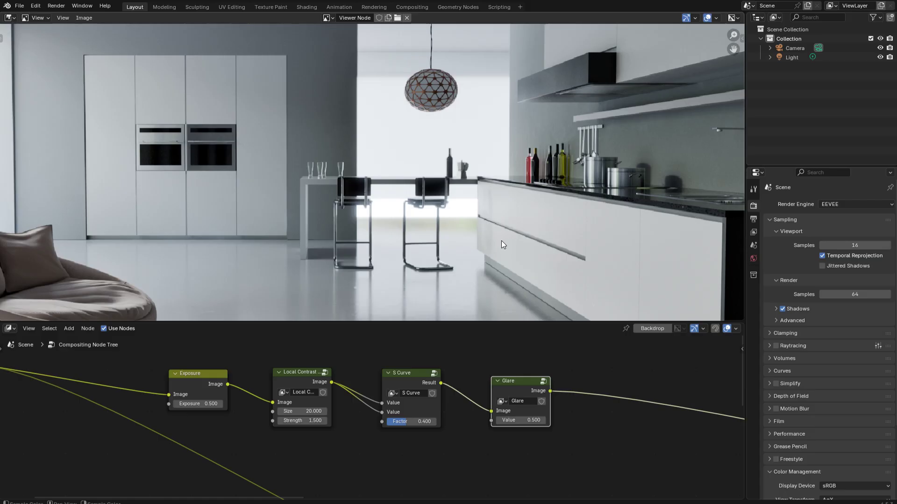
scroll(498, 229, down, 2)
scroll(492, 223, down, 1)
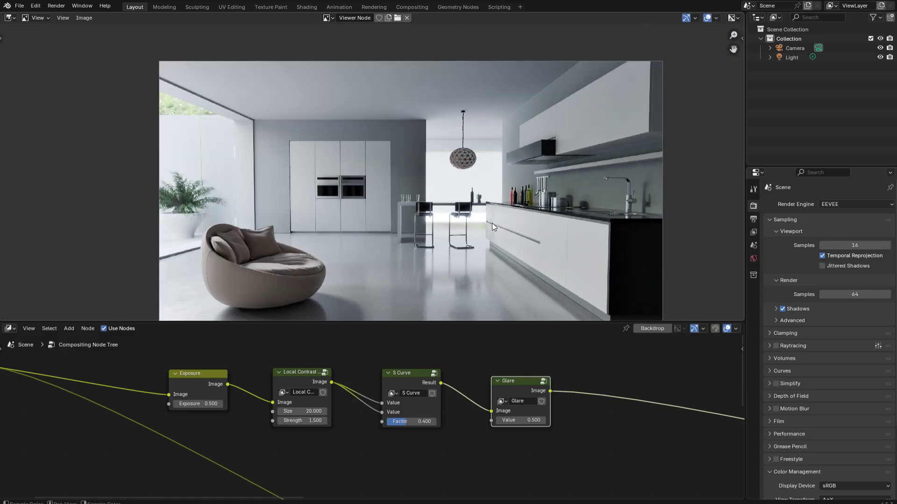
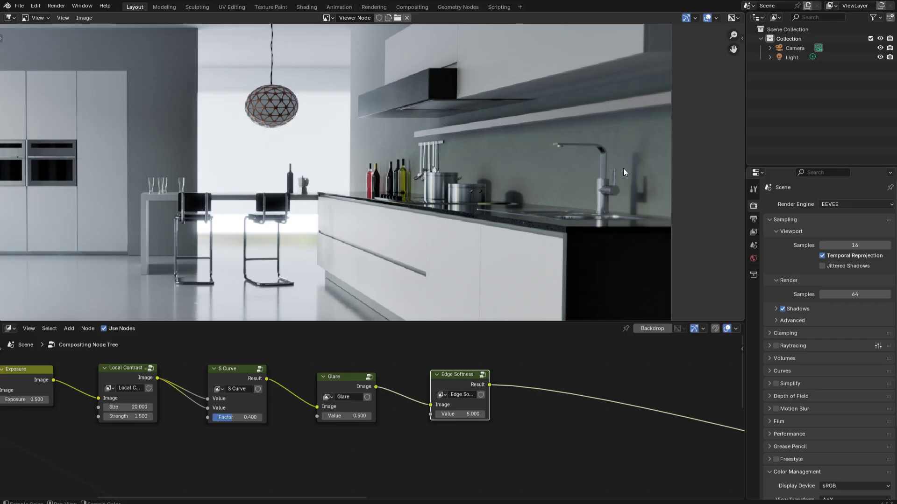
Try Edge Softness values of 10 and 5 and check the effect on the whole render
click(466, 414)
text(10)
key(Return)
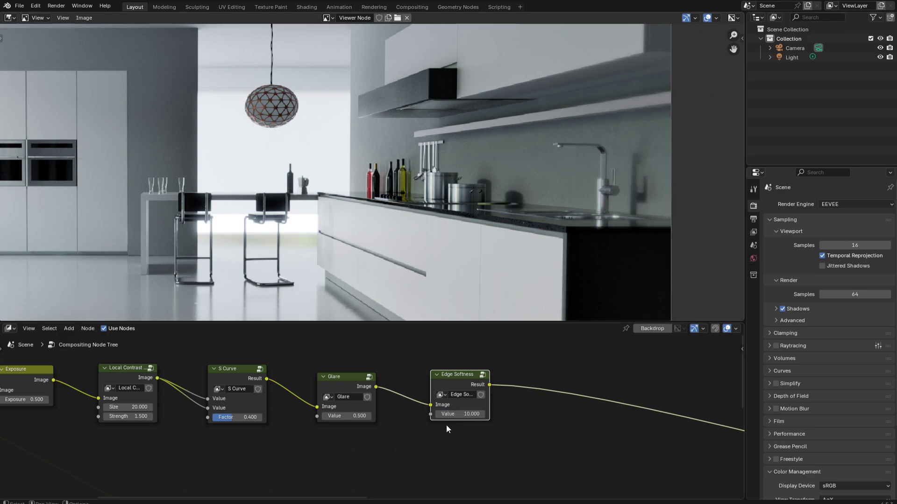
click(465, 414)
text(5)
key(Return)
scroll(366, 227, down, 3)
key(Home)
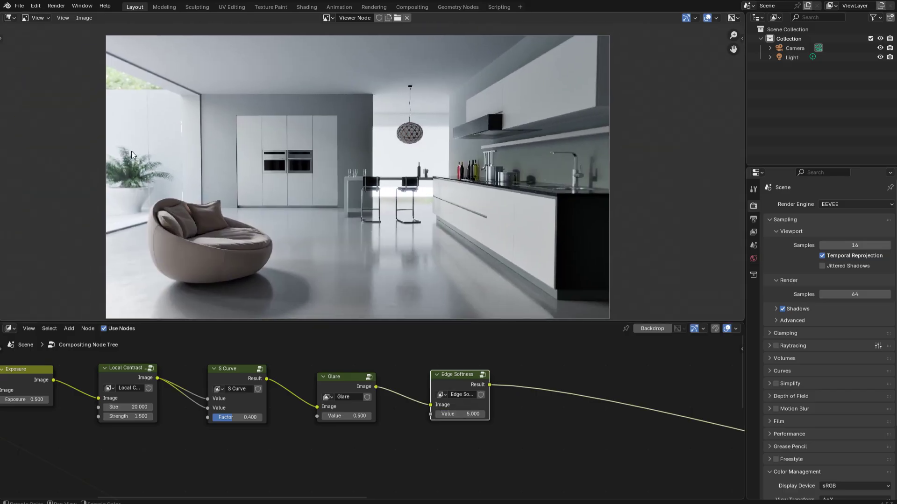
Set the Edge Softness value to 4 and compare the render with the group muted and unmuted
double_click(461, 414)
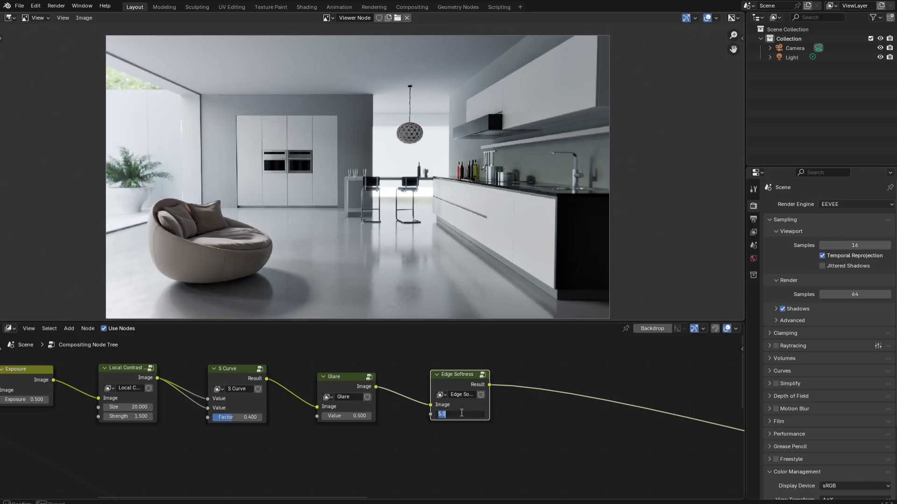
text(4)
key(Return)
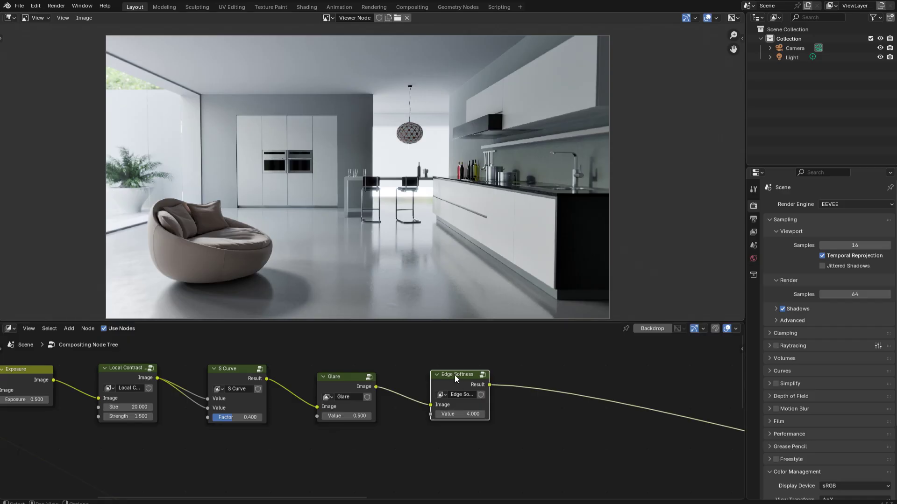
key(m)
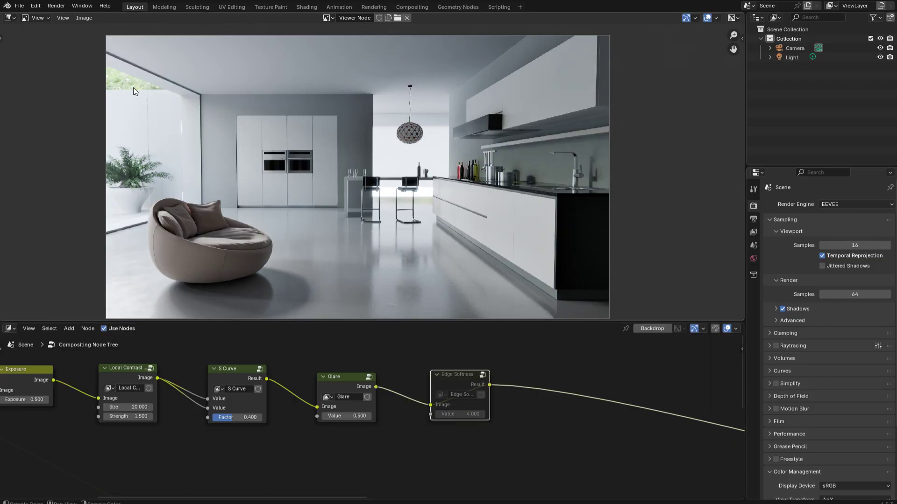
key(m)
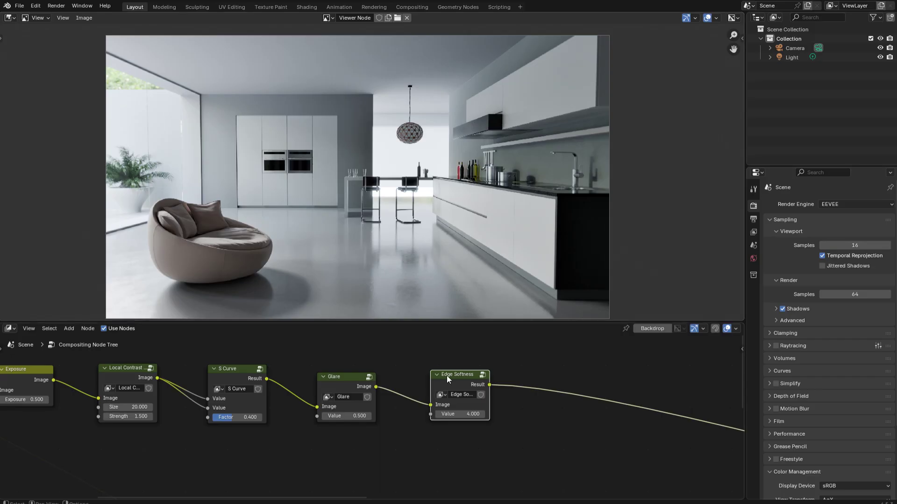
Check the render with Edge Softness muted and unmuted, and insert the Vignette group on the link right after it
key(m)
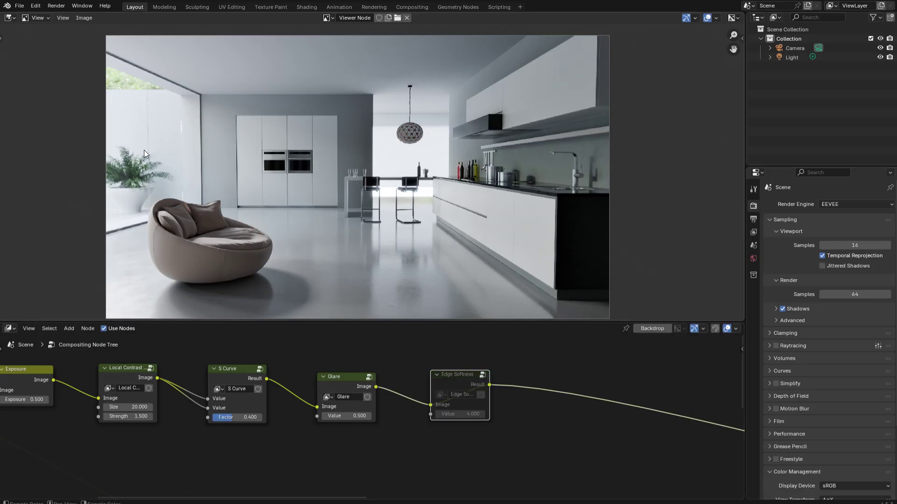
key(m)
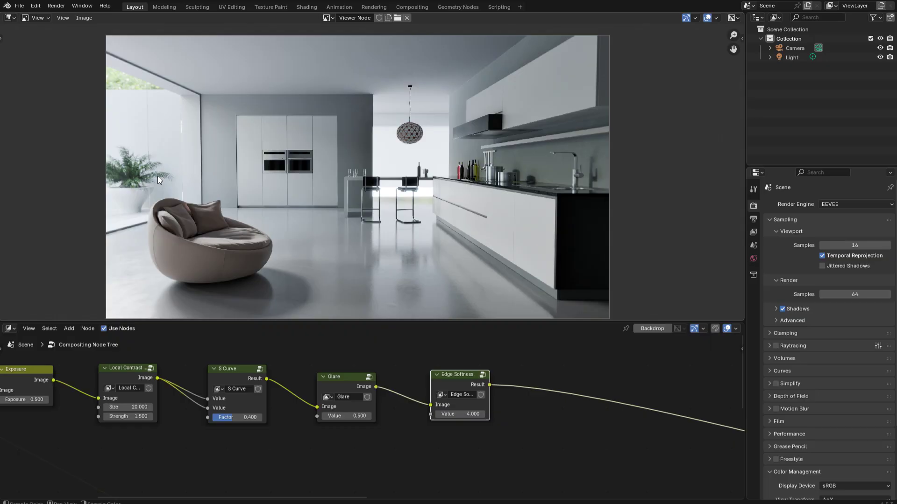
key(shift+a)
mouse_move(526, 360)
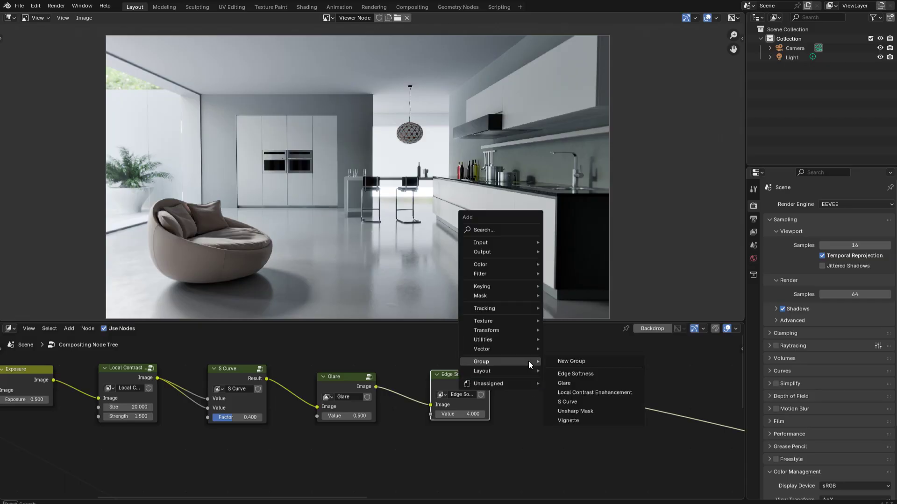
click(568, 421)
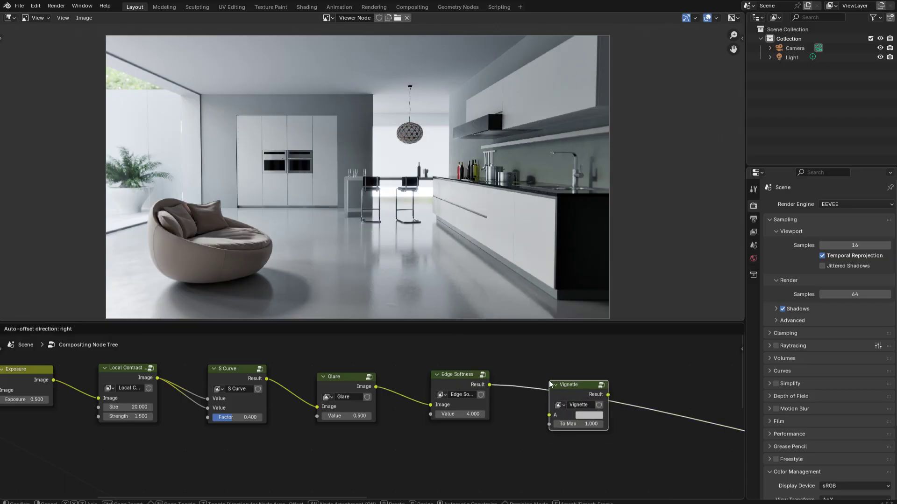
click(550, 380)
Try Vignette To Max values of 10 and 3 and compare the render with the group muted and unmuted
click(581, 424)
text(10)
key(Return)
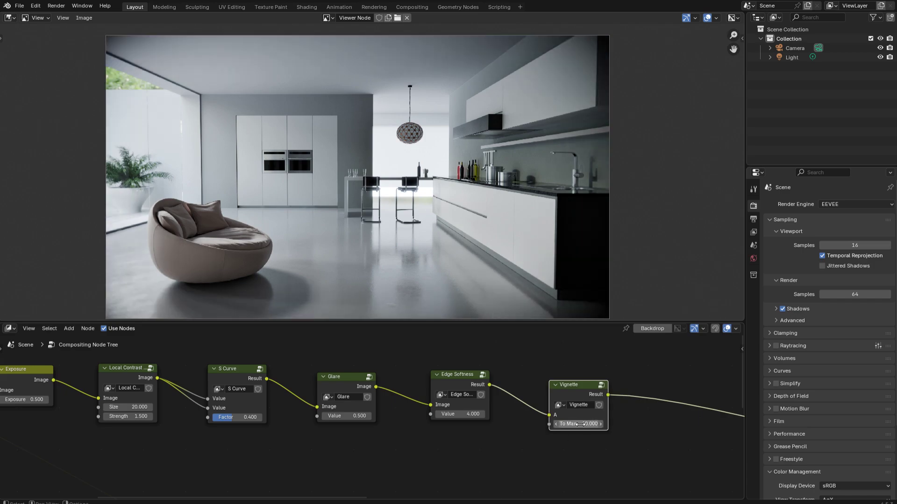
click(580, 424)
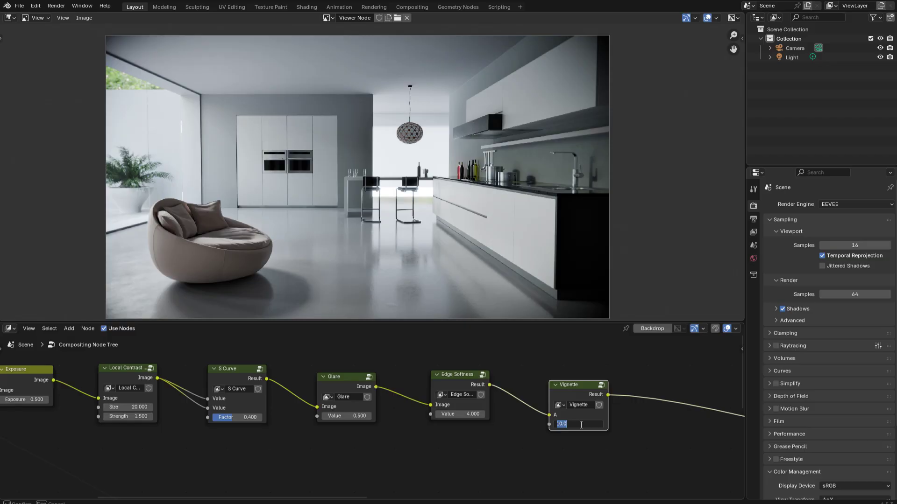
text(5)
key(Return)
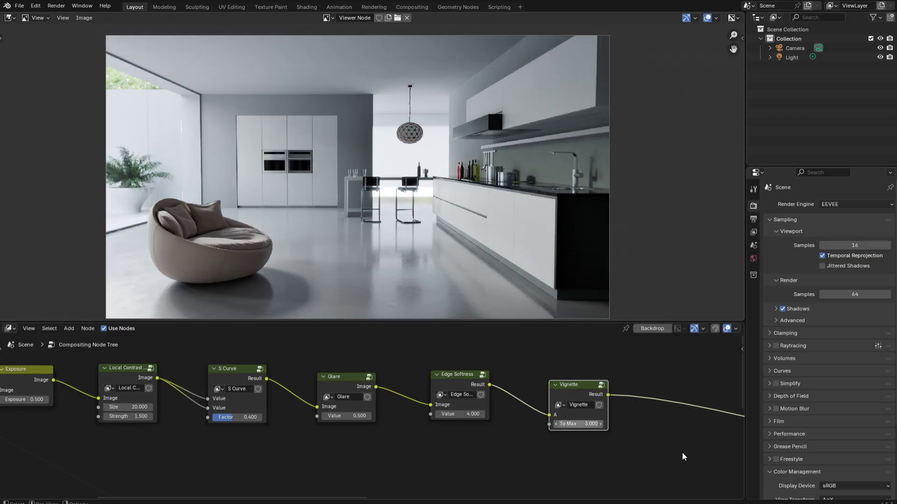
key(m)
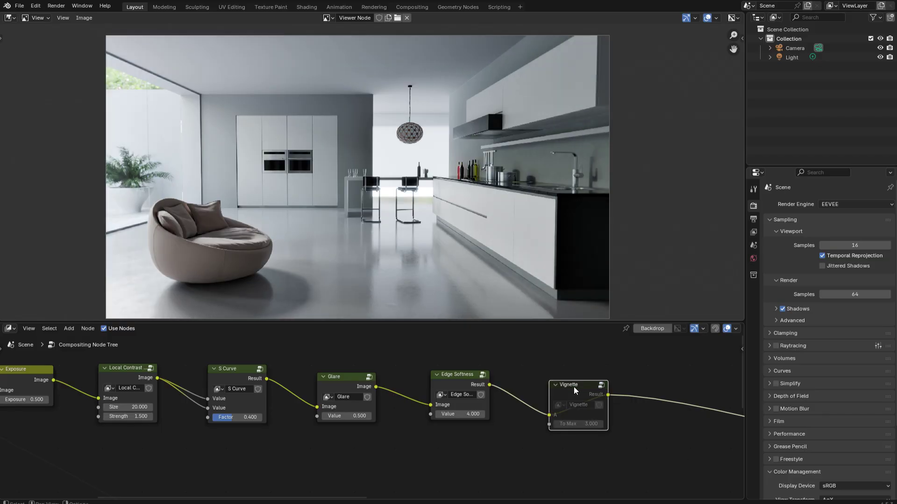
key(m)
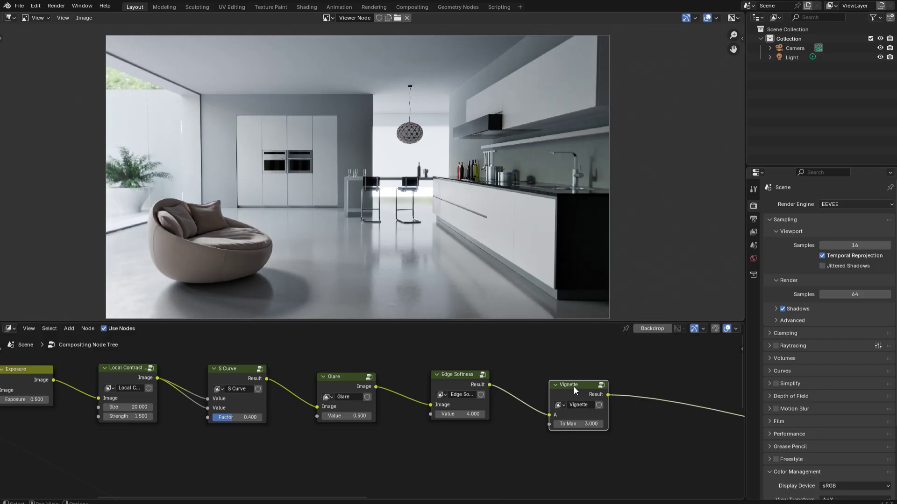
Set the Vignette's To Max to 4 and compare the render with the group muted and unmuted
click(575, 424)
text(4)
key(Return)
key(m)
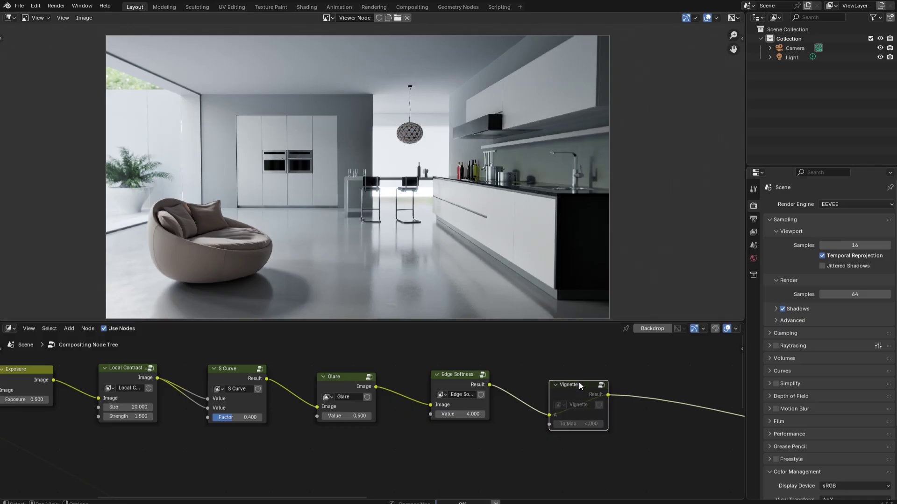
key(m)
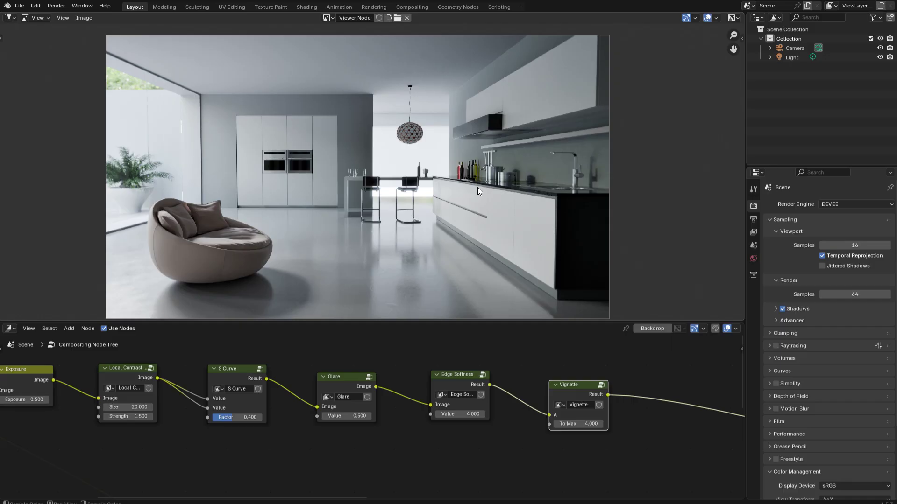
scroll(372, 359, down, 3)
key(a)
key(s)
click(319, 345)
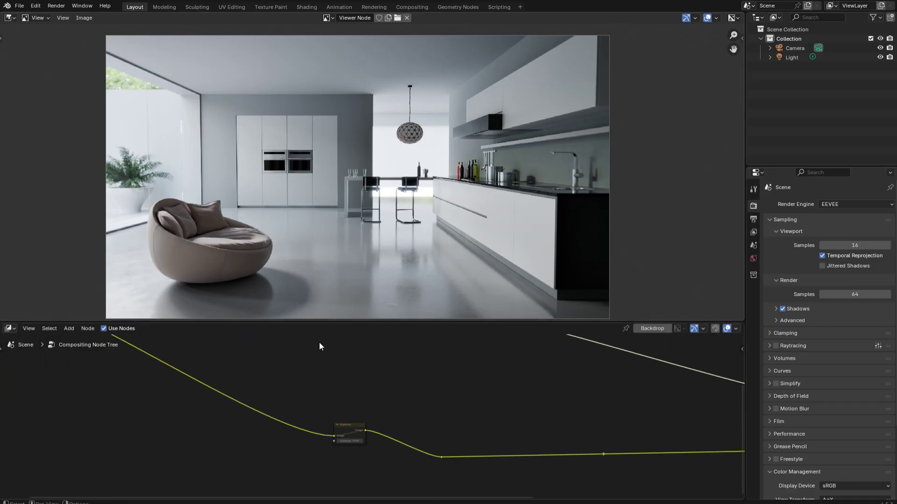
click(349, 425)
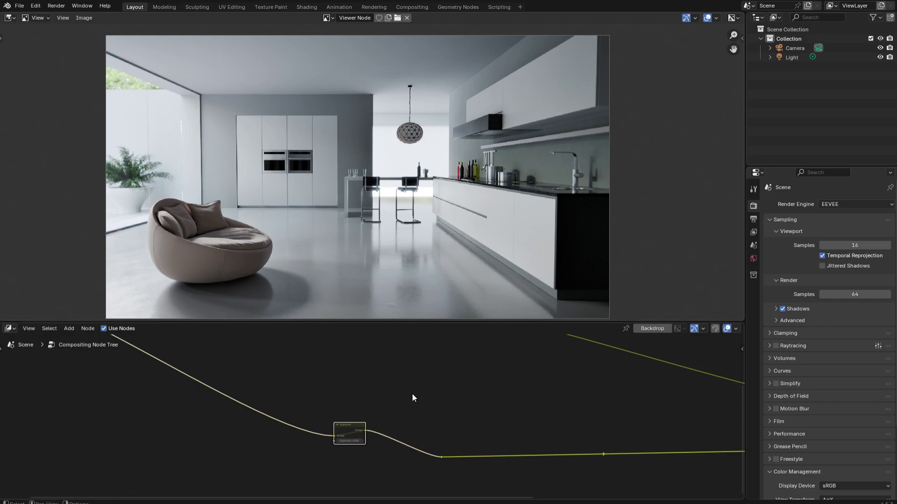
key(ctrl+z)
key(ctrl+z)
Compare the original and composited kitchen render by repeatedly muting and unmuting the Value node that feeds the Split factor
scroll(405, 396, up, 2)
click(386, 434)
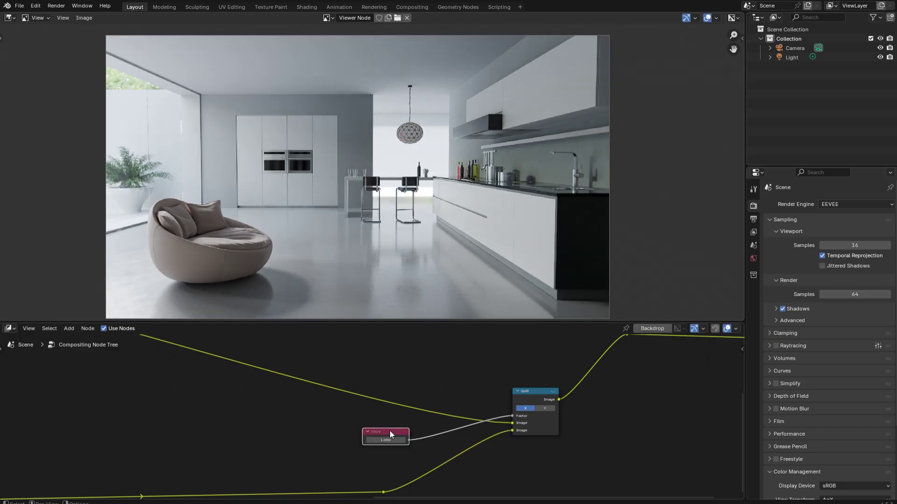
key(m)
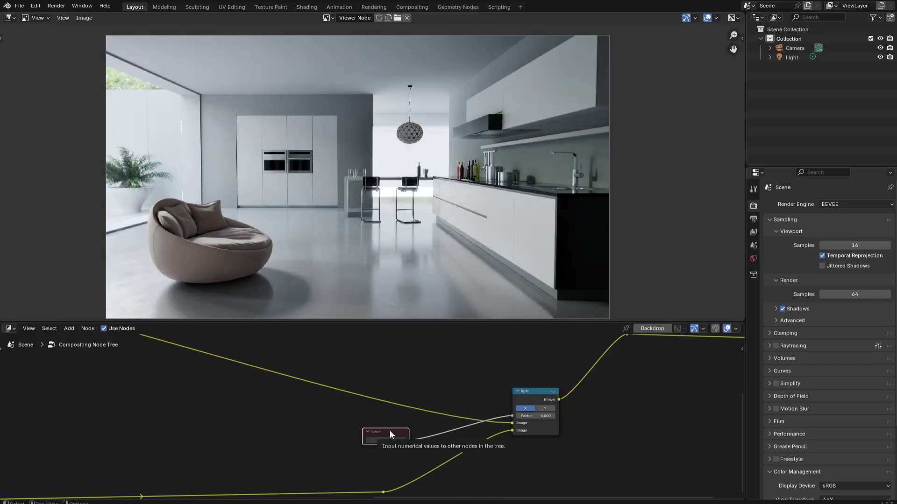
key(m)
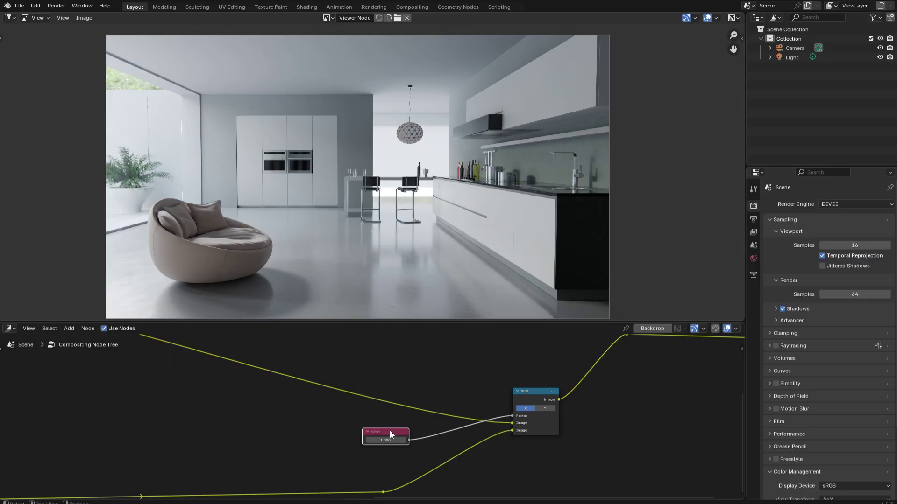
key(m)
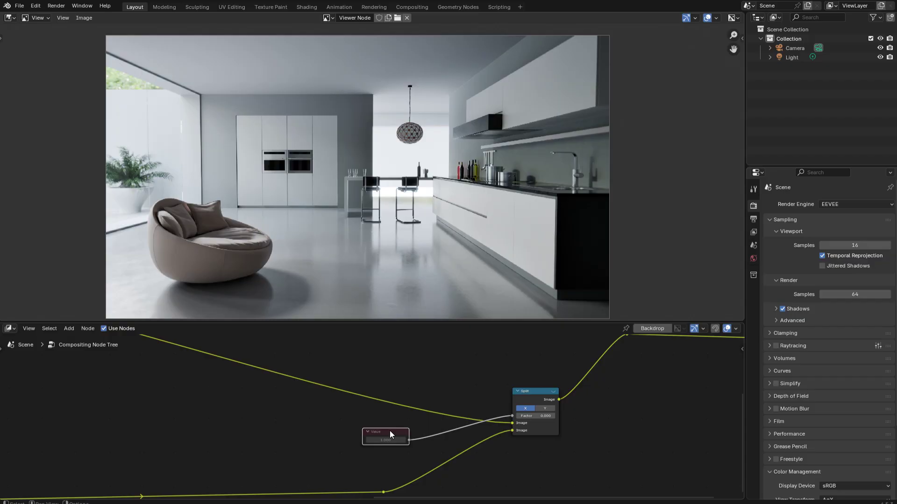
key(m)
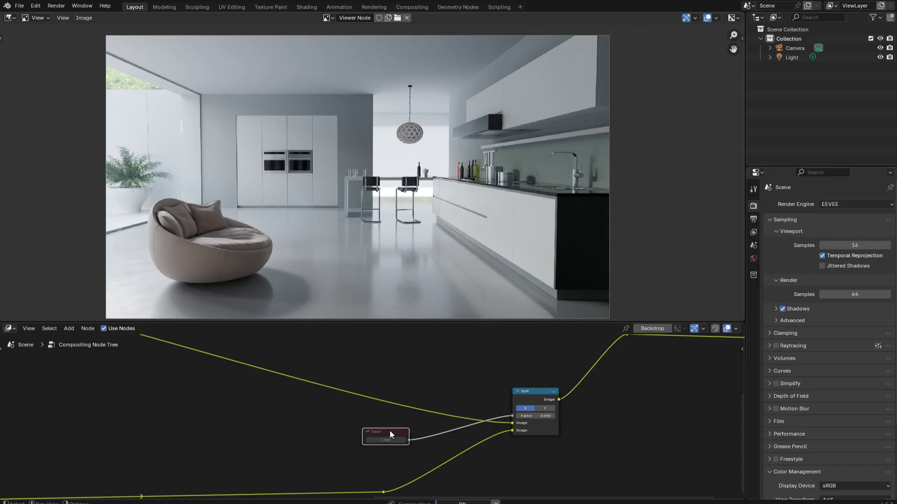
key(m)
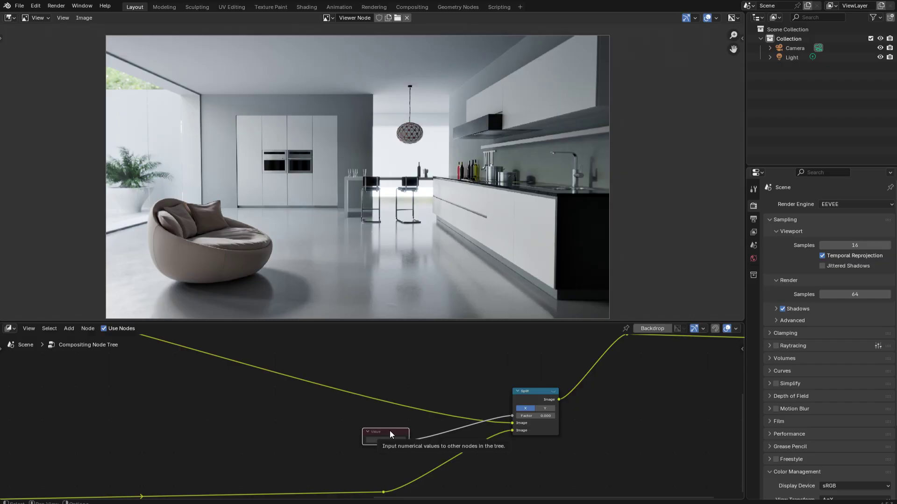
Compare the wrench render before and after compositing by toggling the mute of the Value node feeding the Split factor
drag(394, 416, 607, 400)
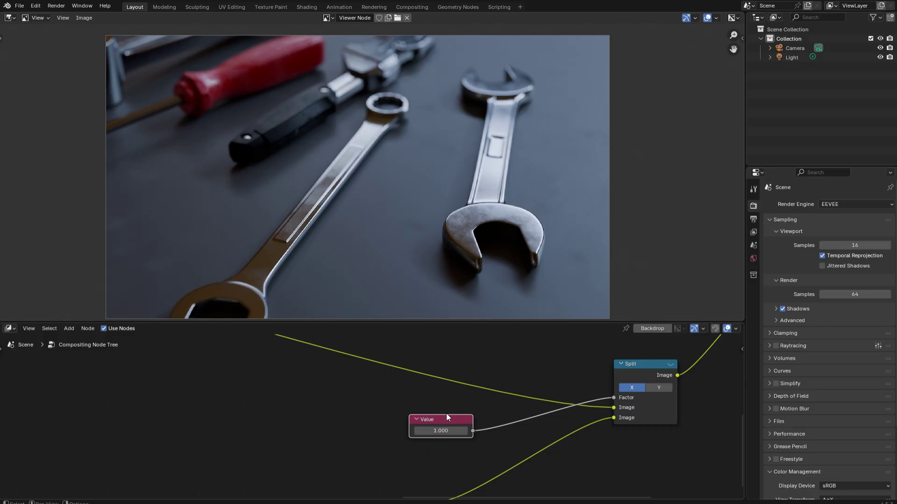
key(m)
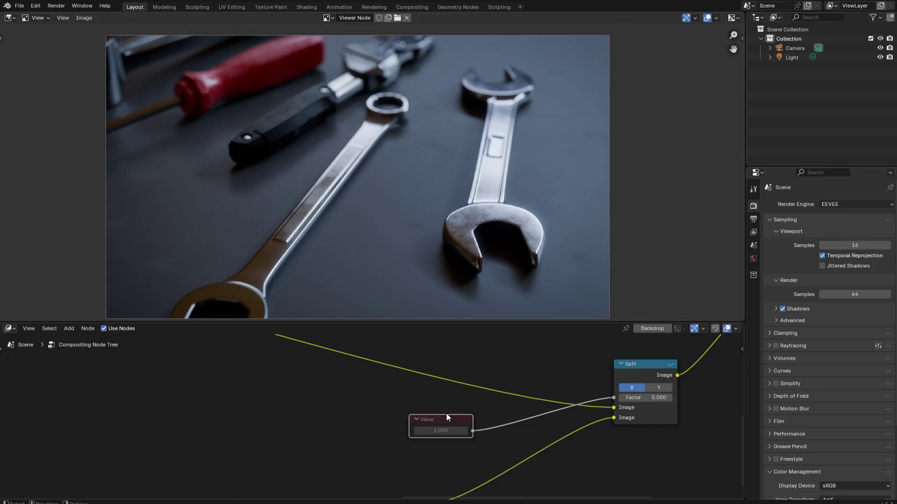
click(447, 417)
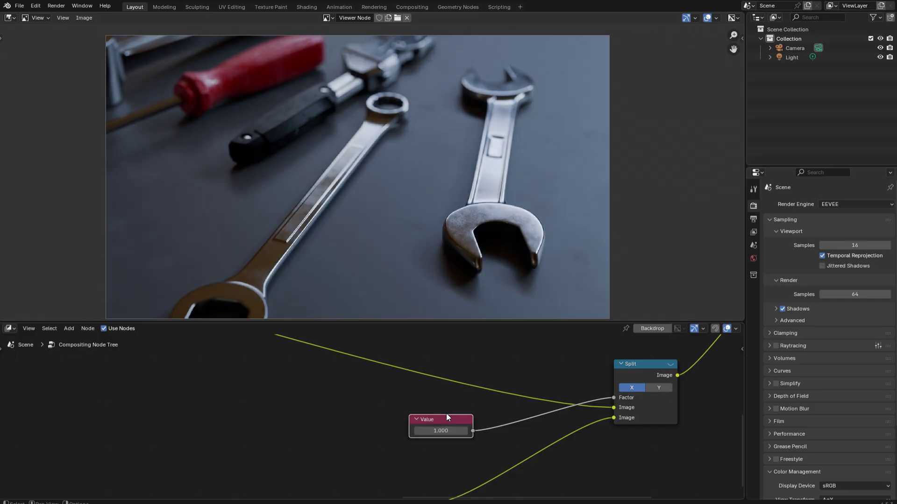
key(m)
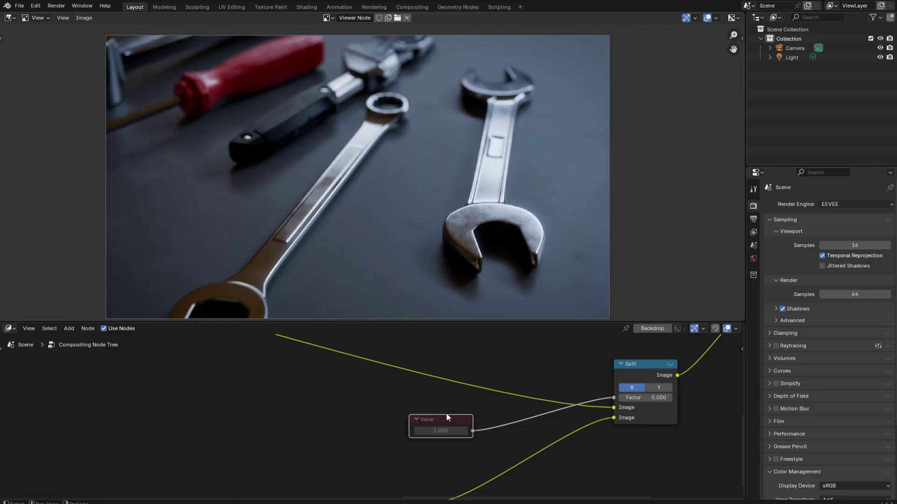